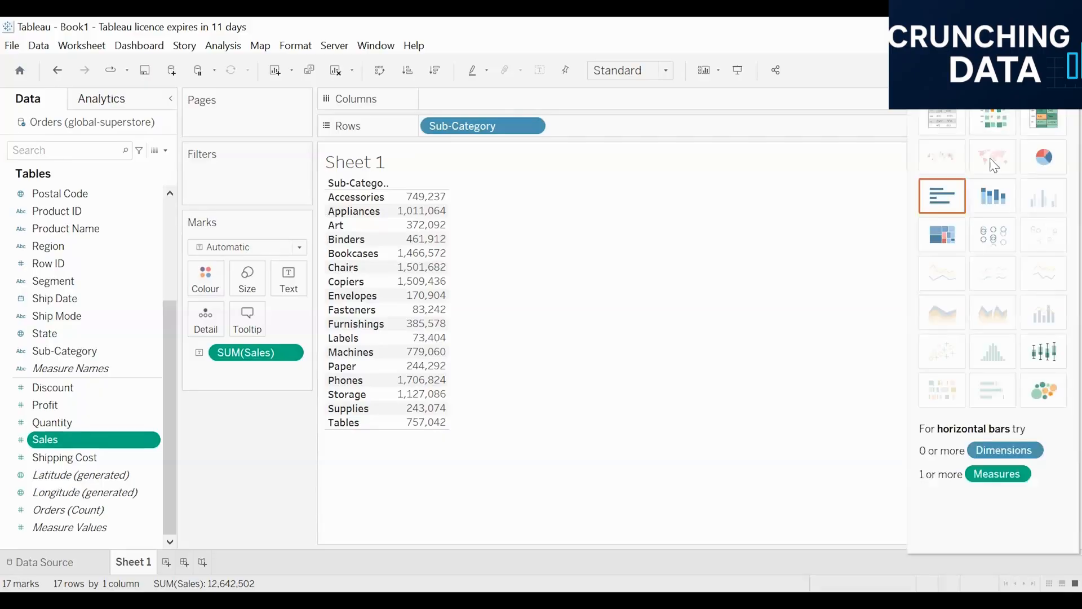
Step: Display Sales by Sub-Category as a descending horizontal bar chart fitted to Entire View
click(938, 204)
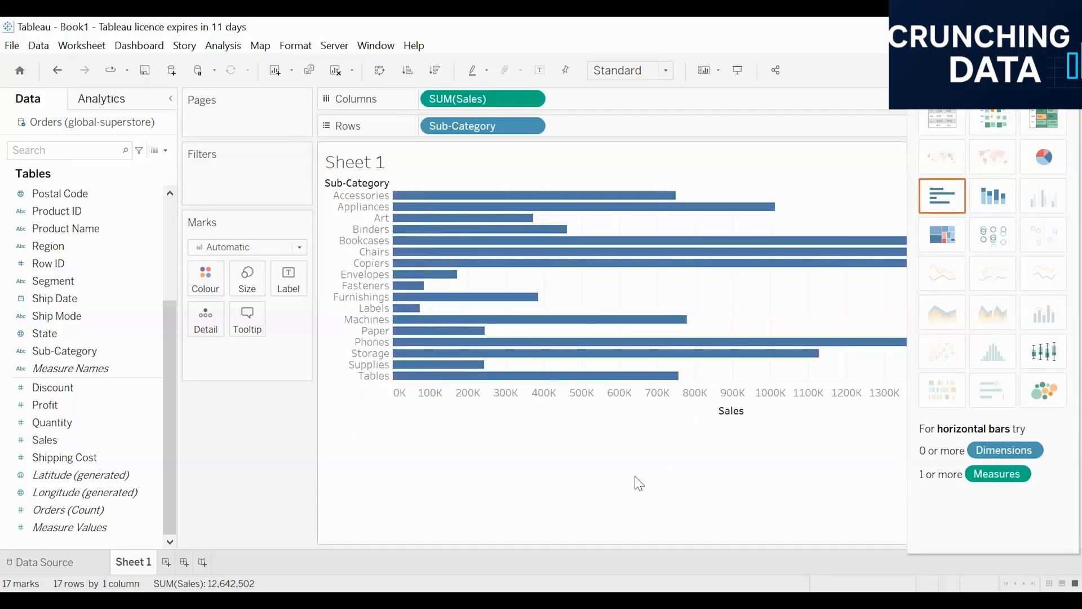
click(1049, 70)
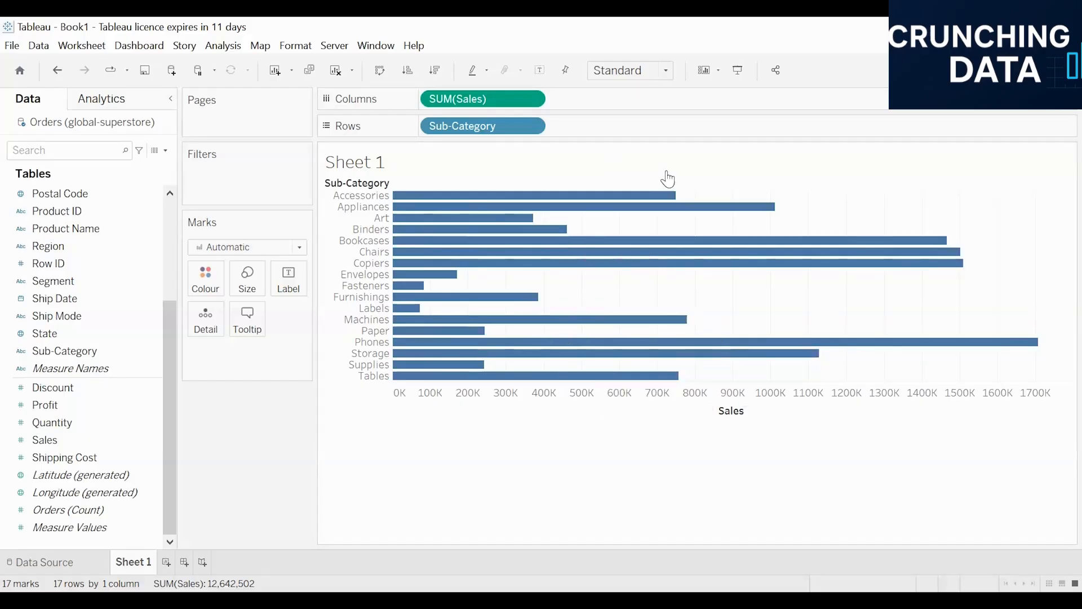
click(437, 70)
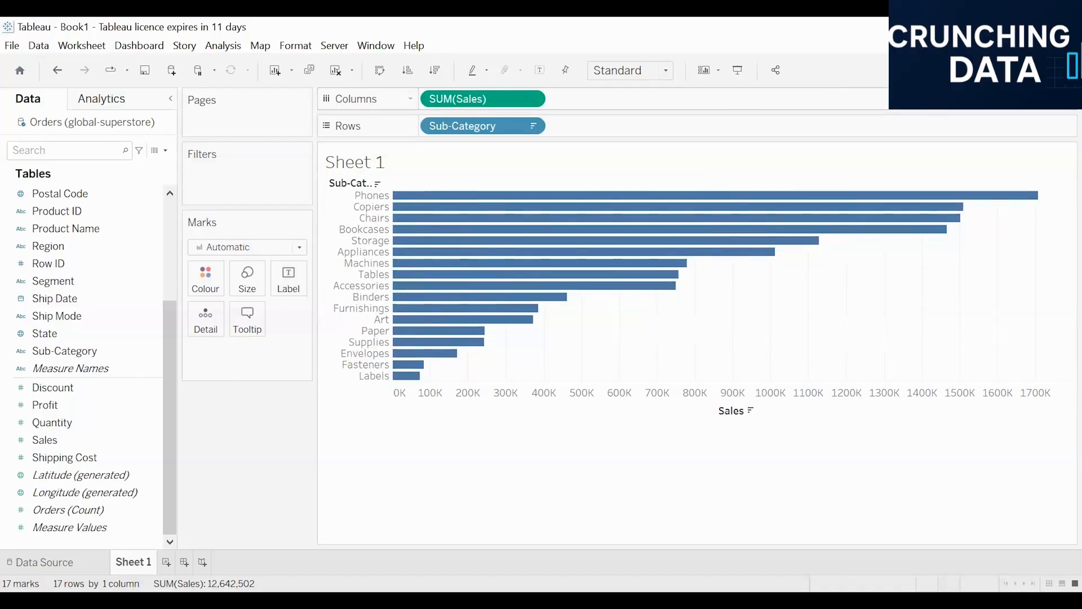
click(625, 131)
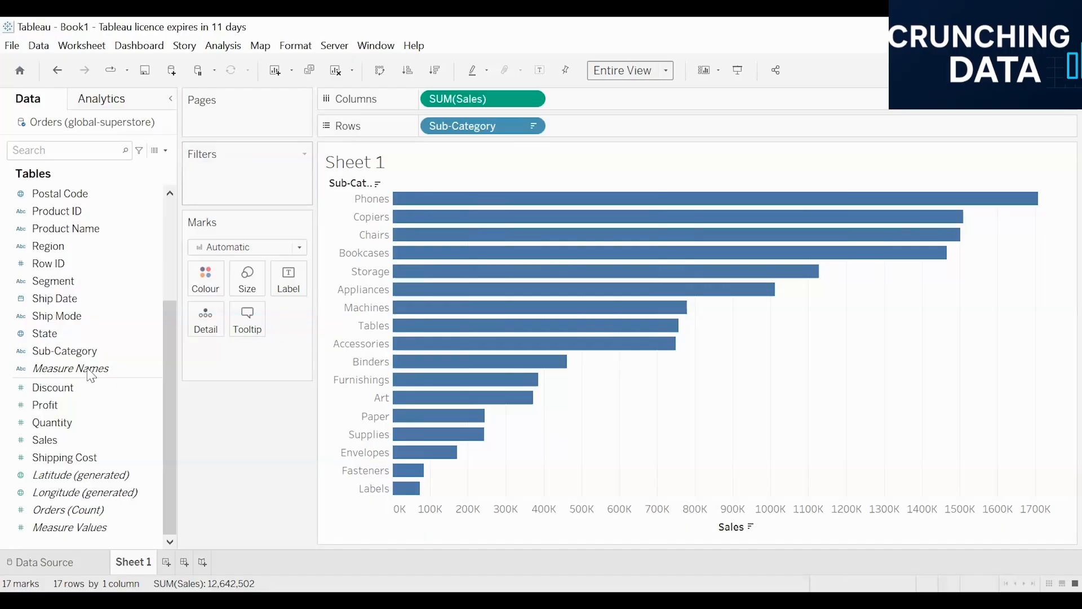
Step: Add a filter on Sub-Category and base its top limit on a field
drag(85, 351, 249, 200)
drag(487, 86, 327, 55)
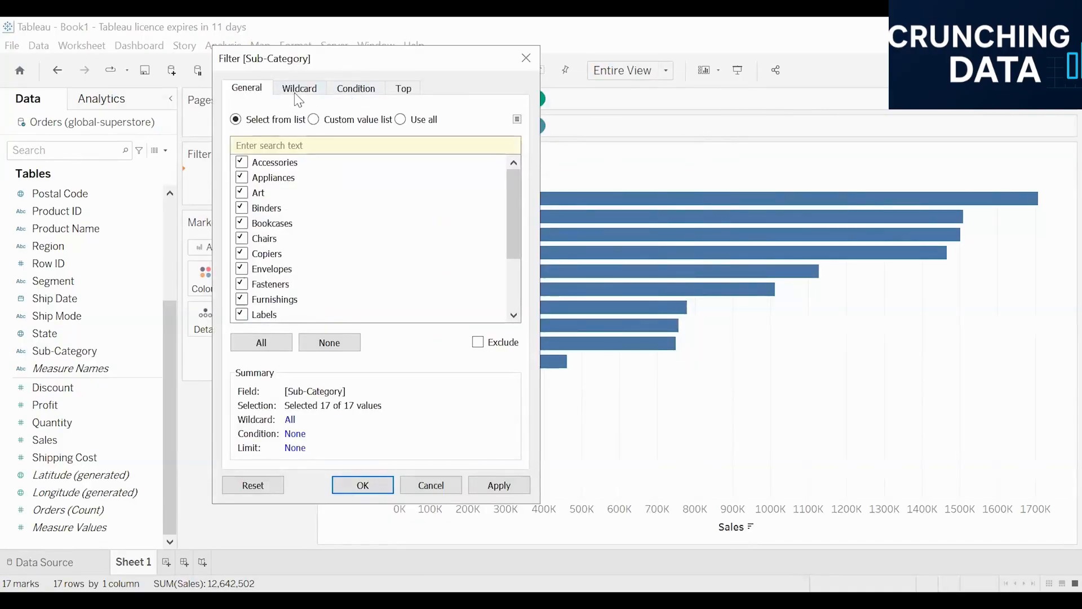
click(405, 90)
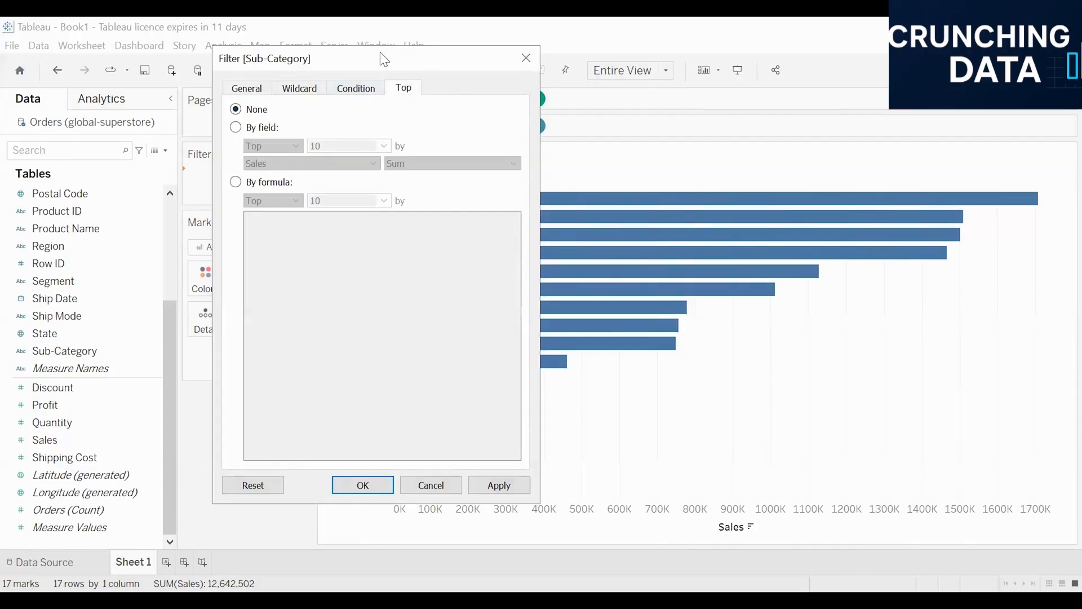
drag(381, 53, 624, 50)
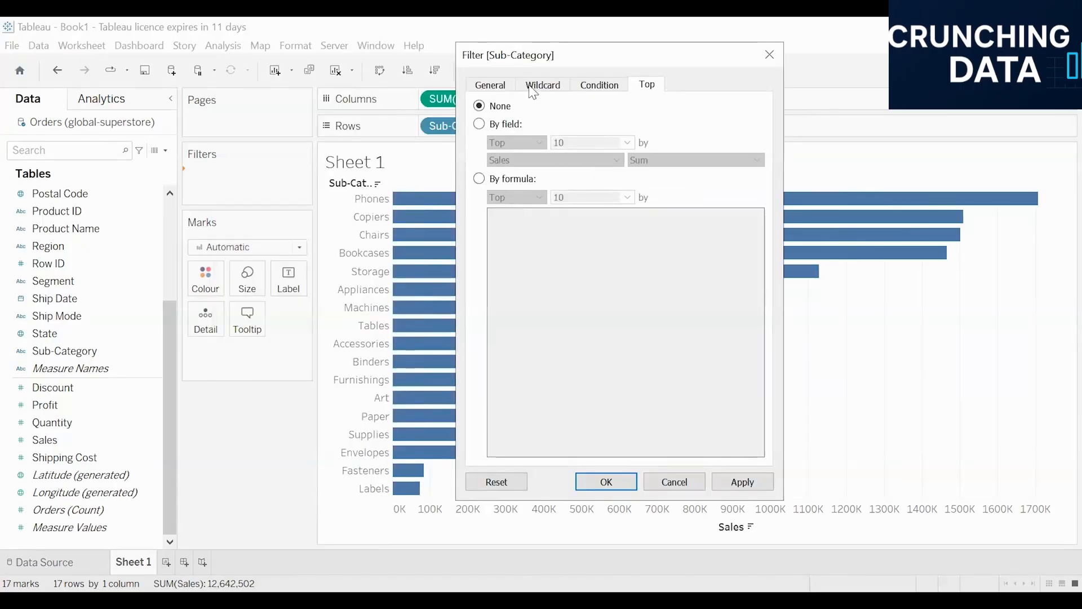
drag(550, 62, 467, 42)
click(396, 104)
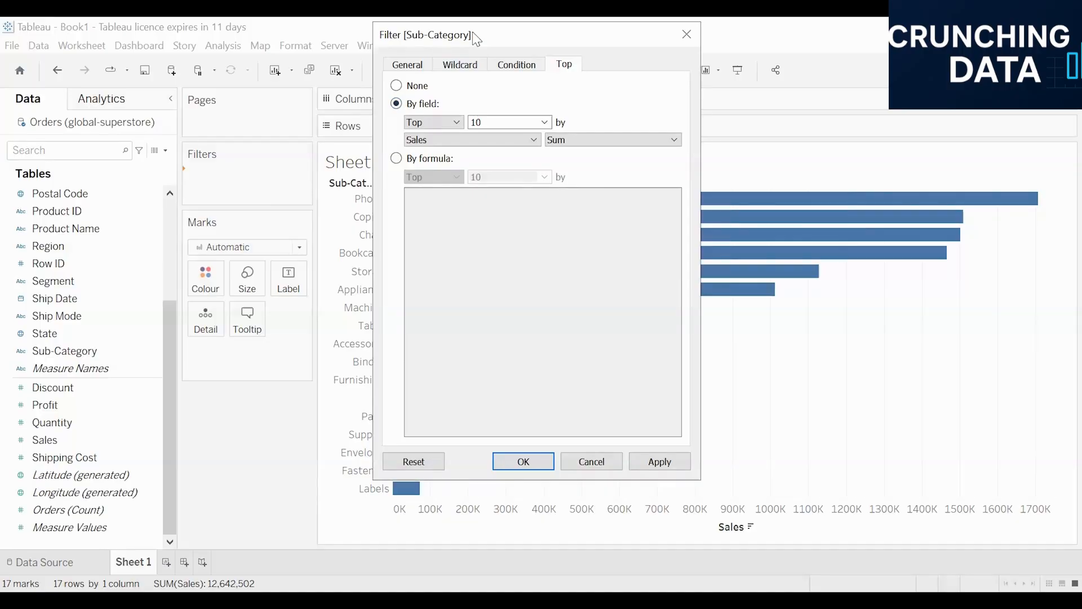
drag(472, 32, 551, 67)
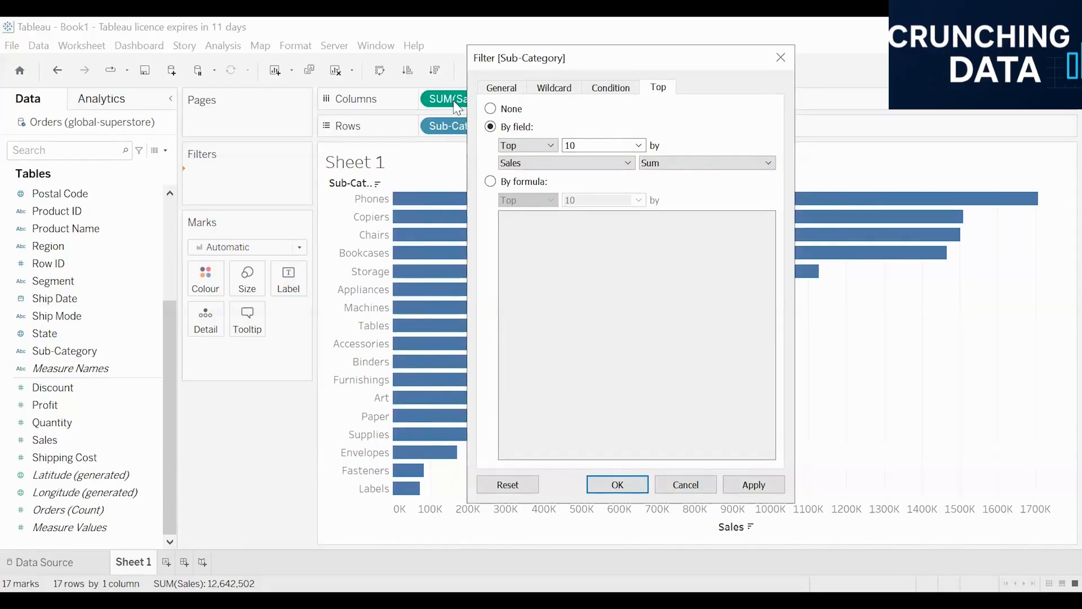
Step: Limit the Sub-Category filter to the top 5 by Sales
click(540, 165)
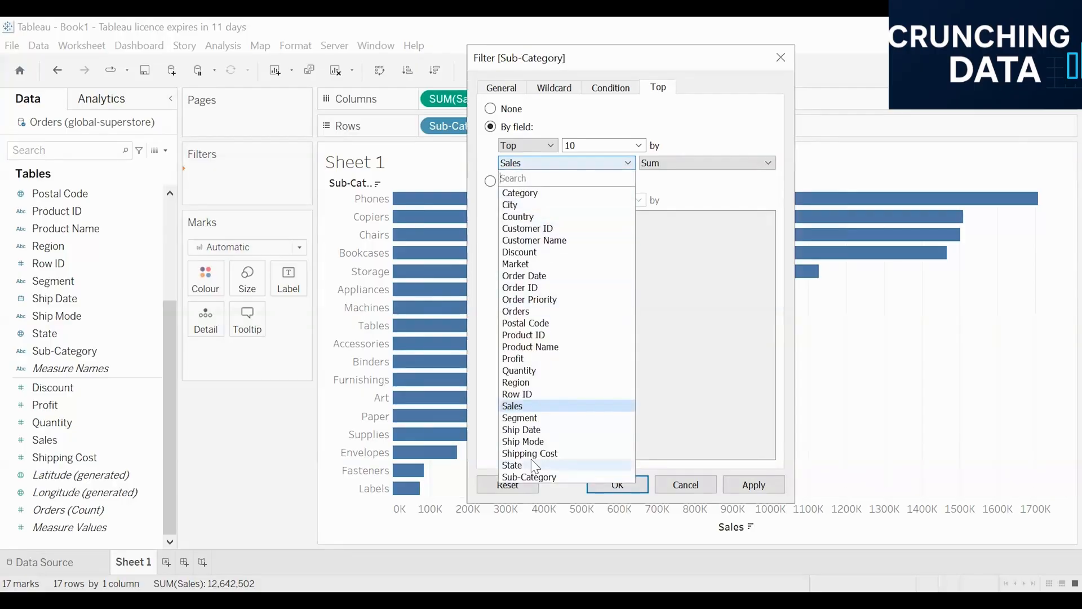
click(581, 147)
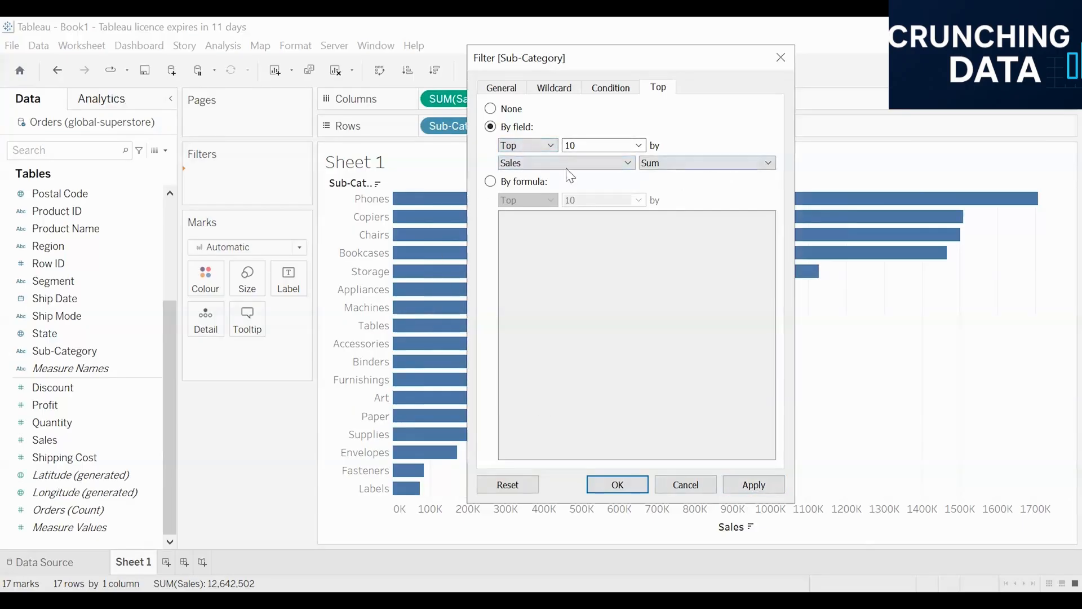
click(534, 146)
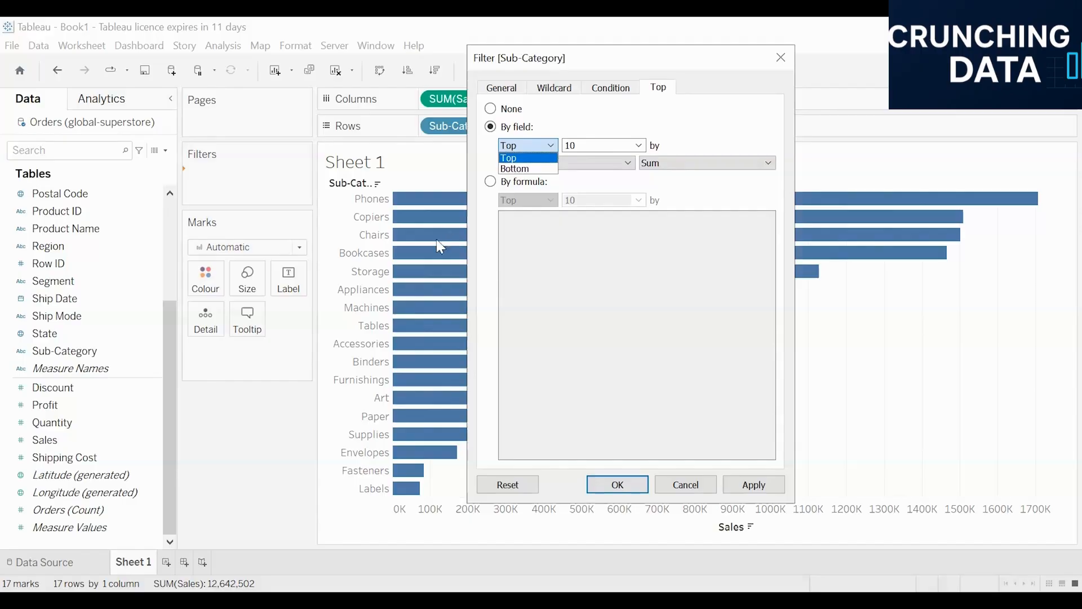
click(603, 146)
key(BackSpace)
key(BackSpace)
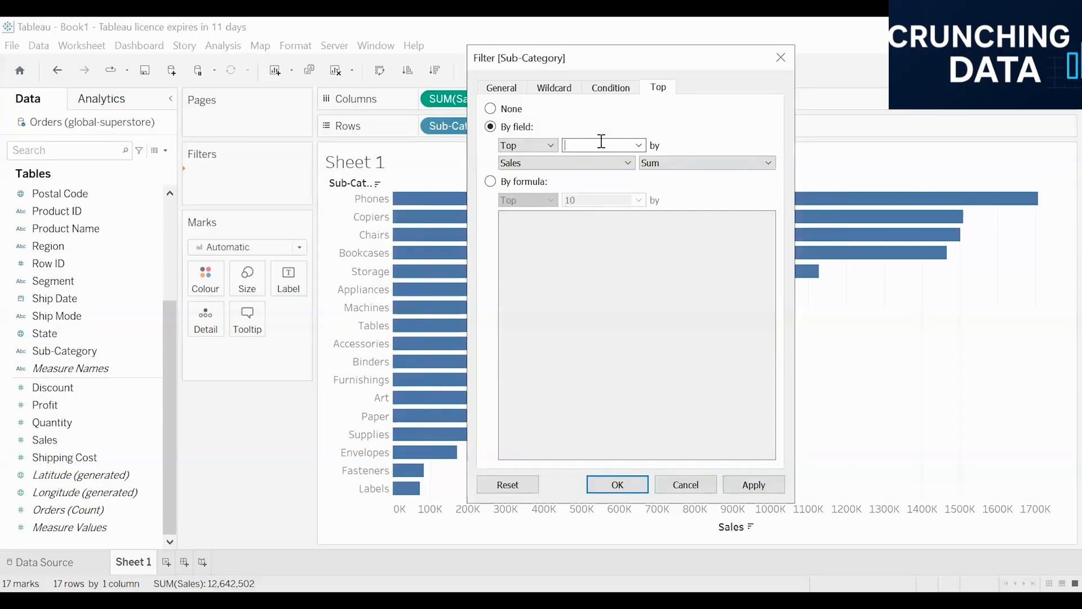
text(5)
Step: Check the aggregation and field options, keep Sum of Sales as the ranking basis, and apply the filter
click(686, 166)
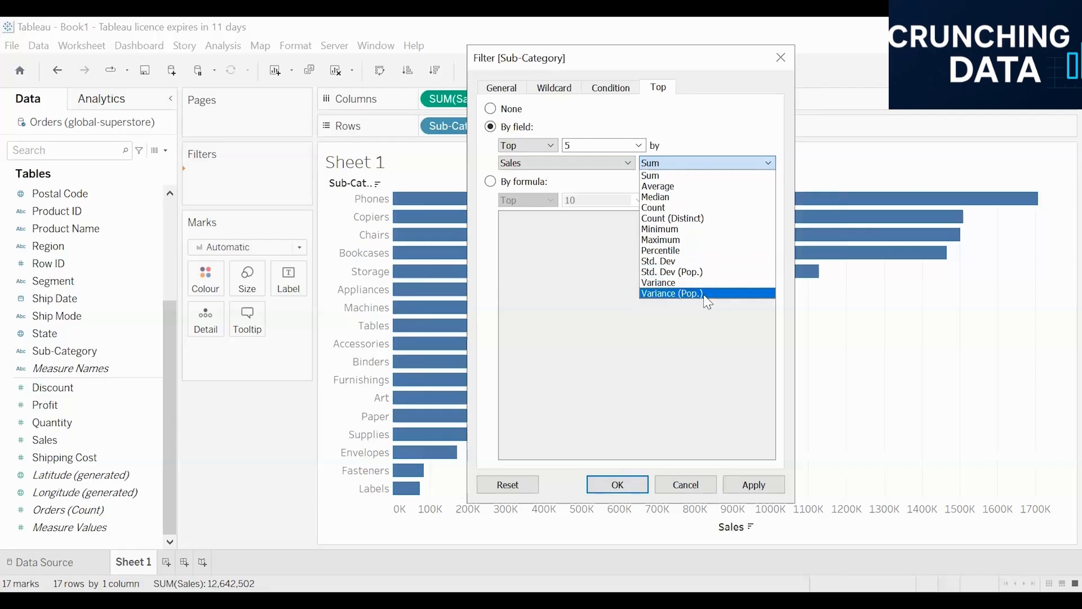
click(688, 164)
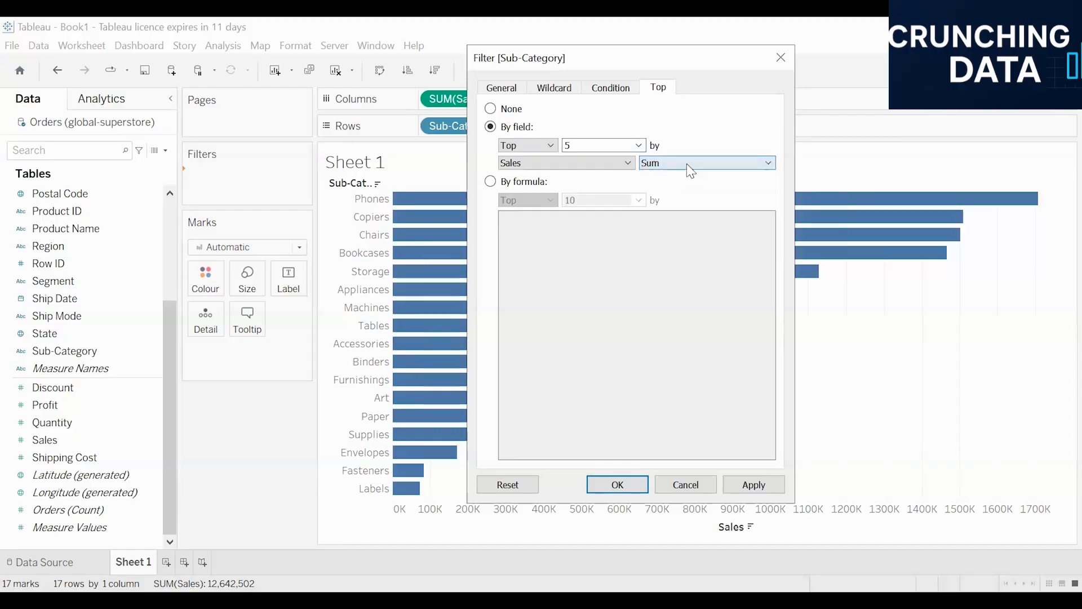
click(690, 169)
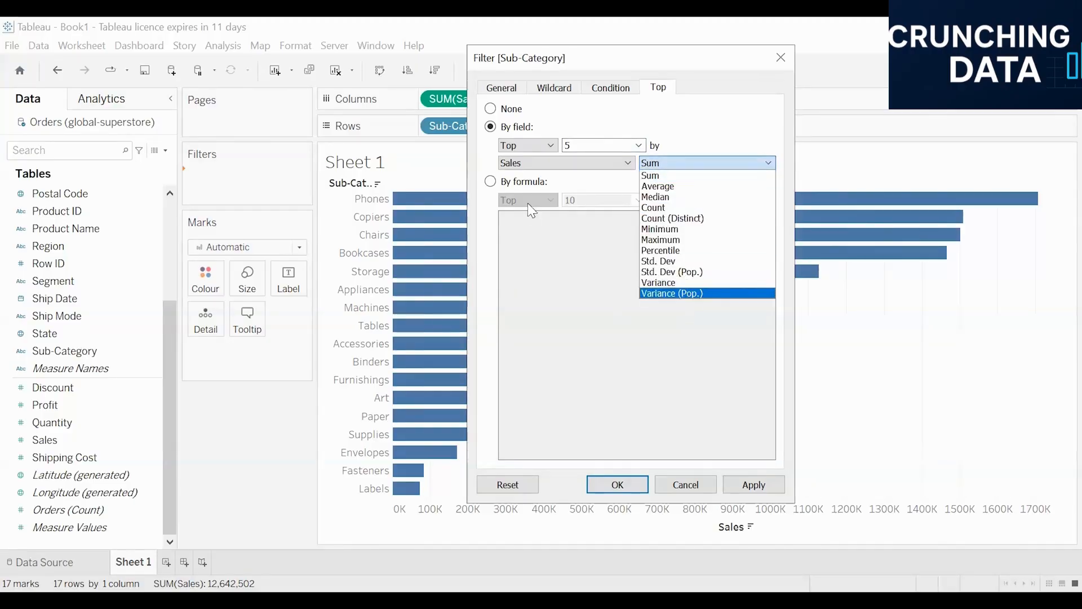
click(578, 163)
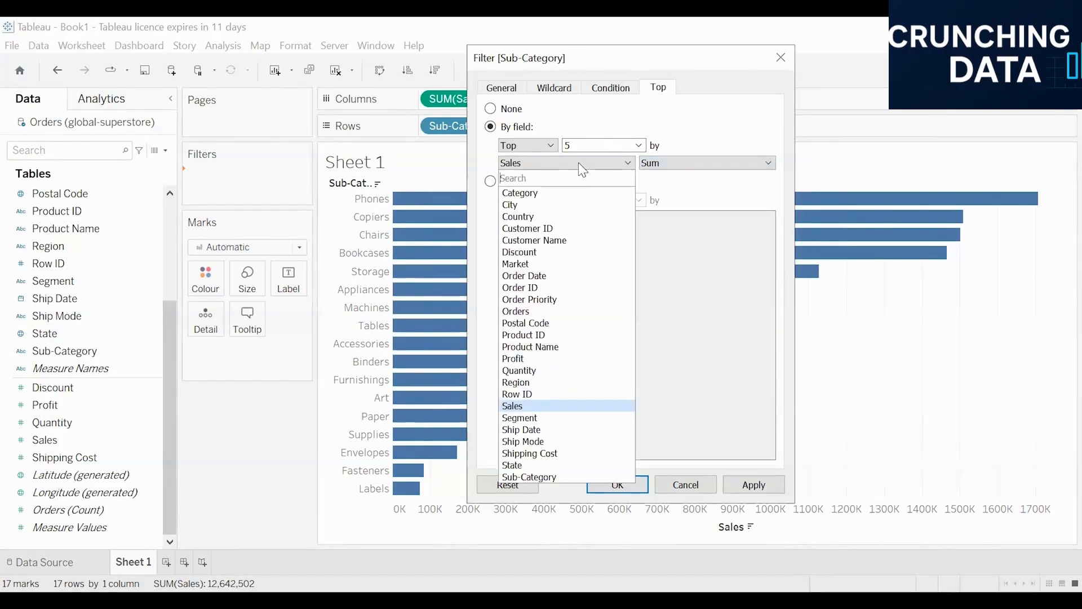
click(578, 163)
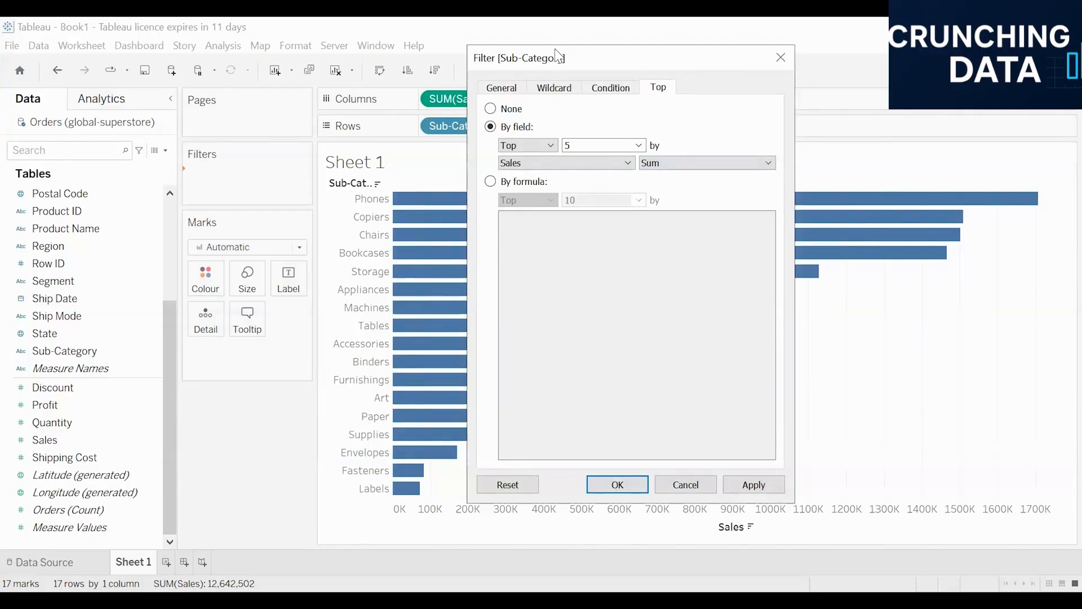
drag(559, 56, 616, 43)
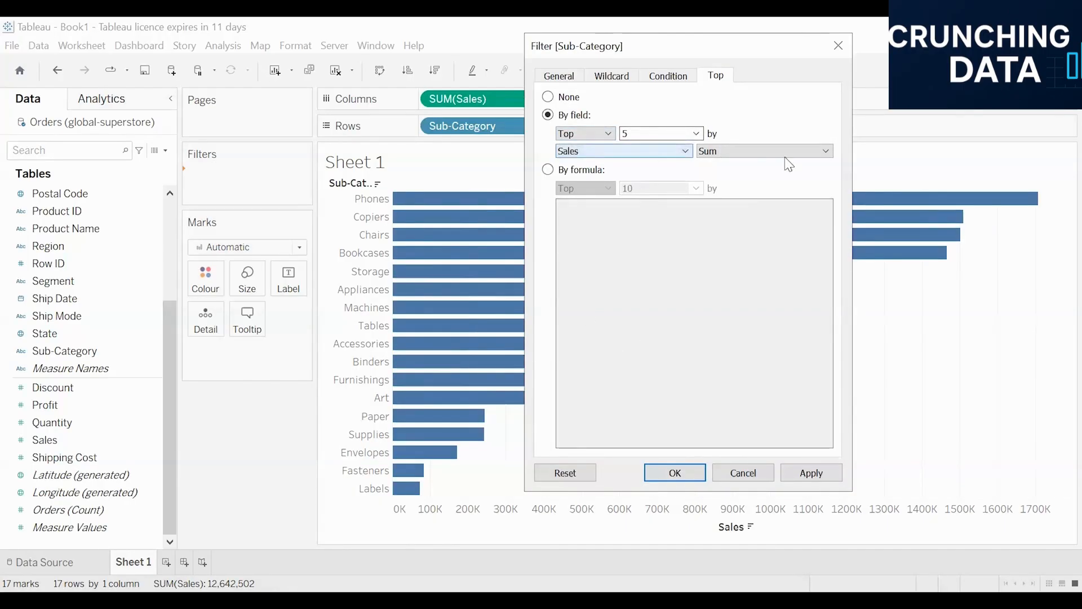
click(812, 474)
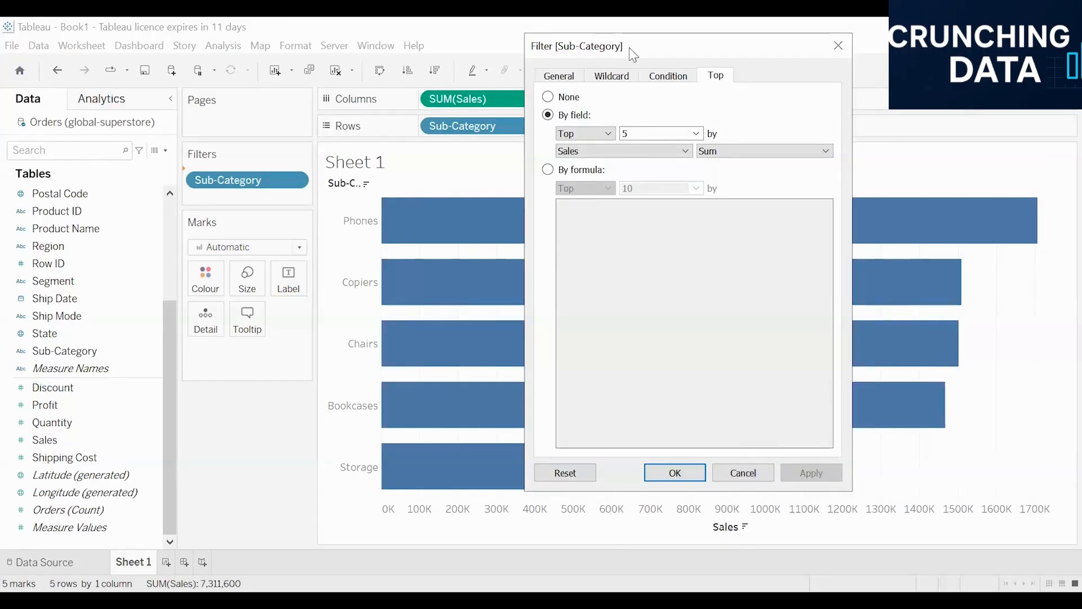
Step: Switch the Sub-Category filter to the bottom 5 by sum of Sales and apply it
drag(629, 48, 693, 55)
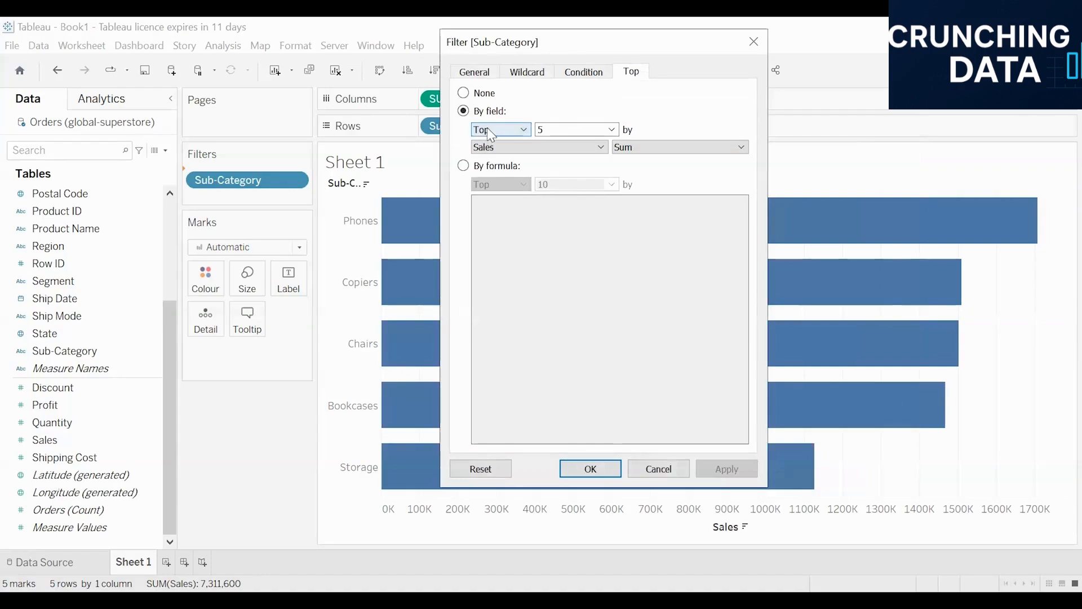
click(488, 128)
click(501, 154)
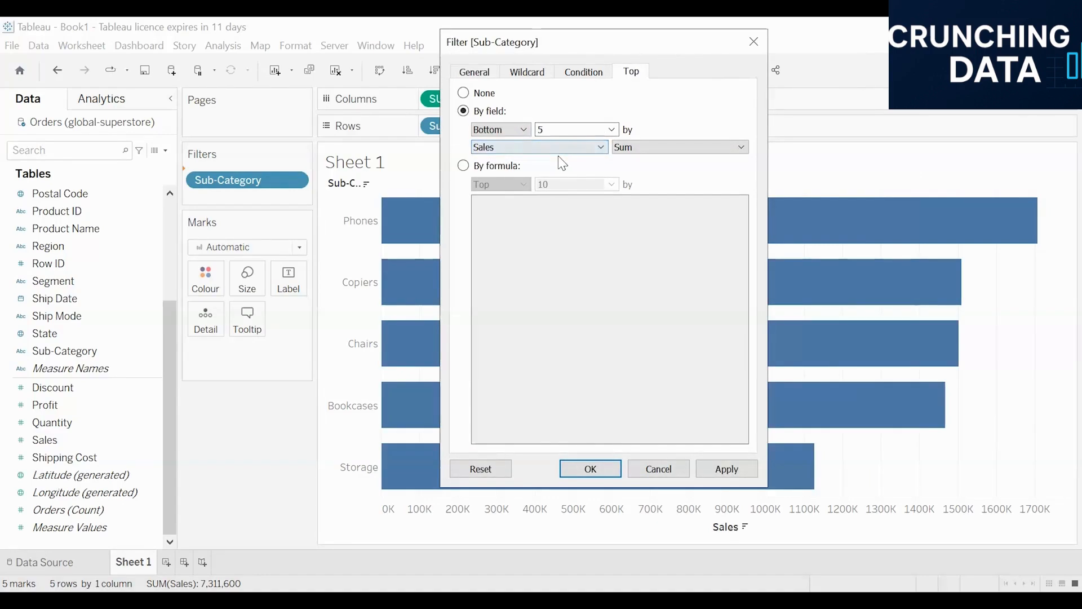
click(725, 467)
click(590, 468)
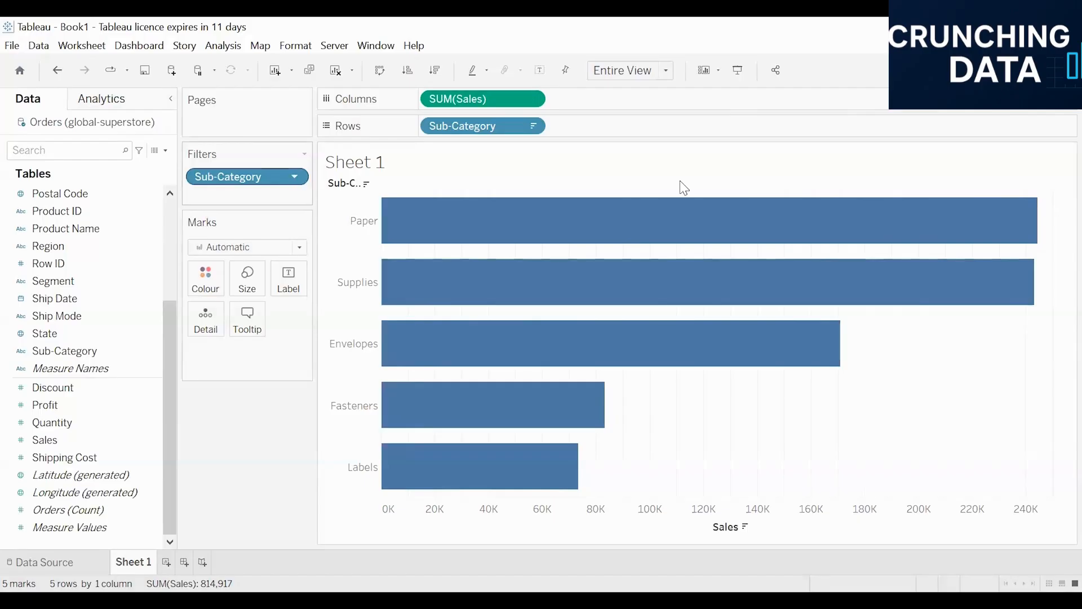
Step: Edit the Sub-Category filter to keep the top 5 by sum of Profit and apply it
drag(219, 187, 300, 178)
click(294, 176)
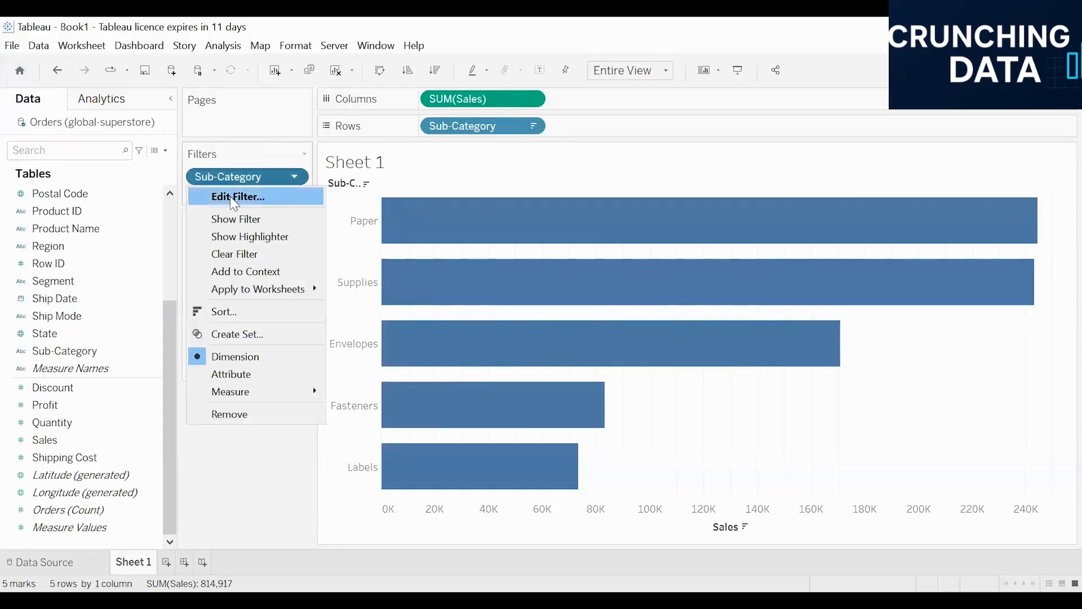
click(265, 197)
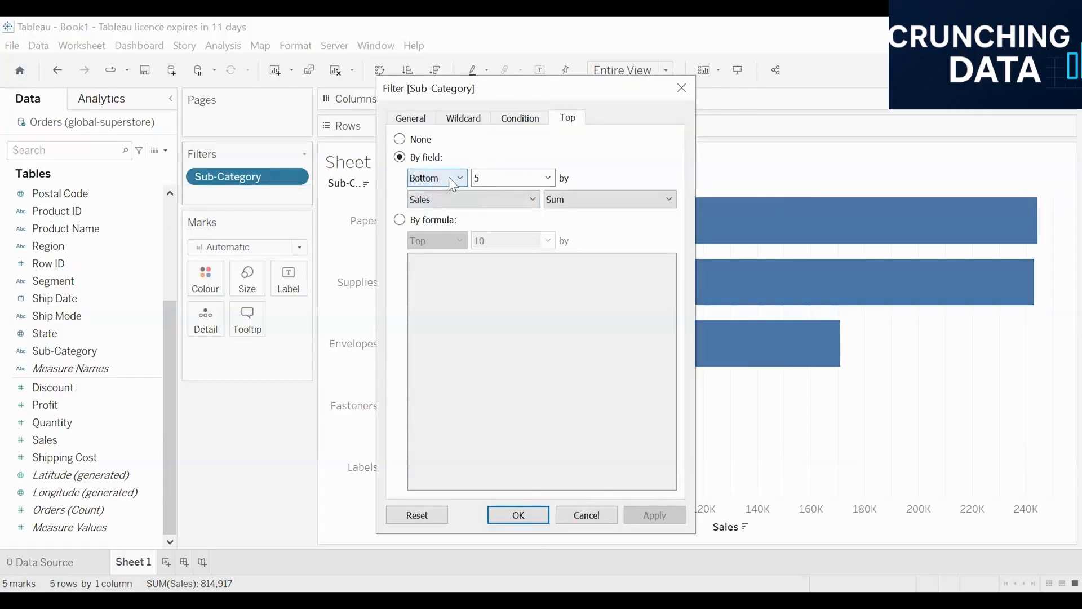
click(453, 183)
click(438, 193)
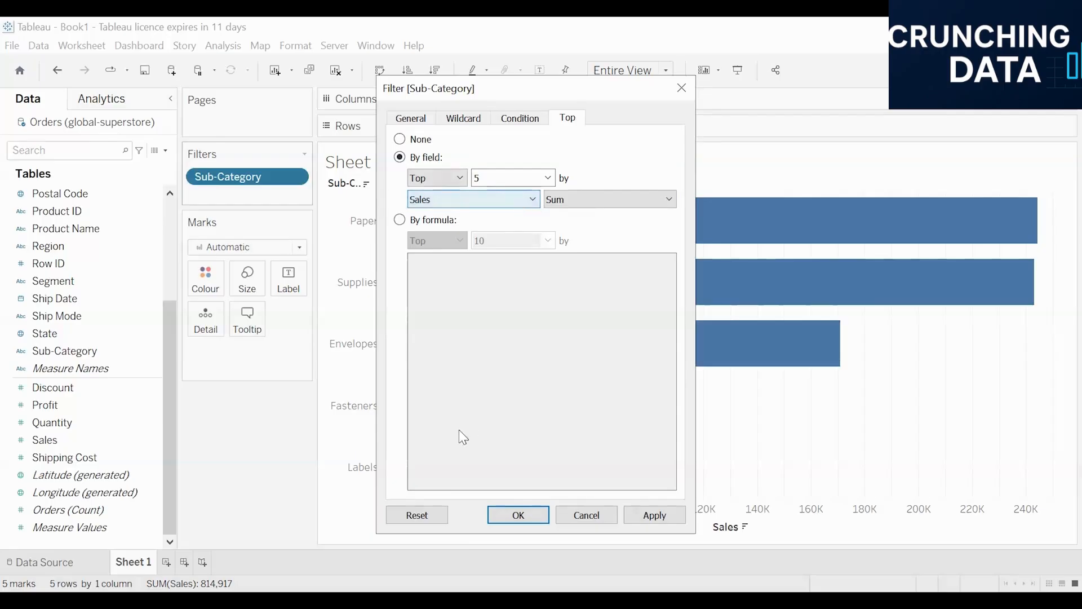
click(444, 393)
click(648, 515)
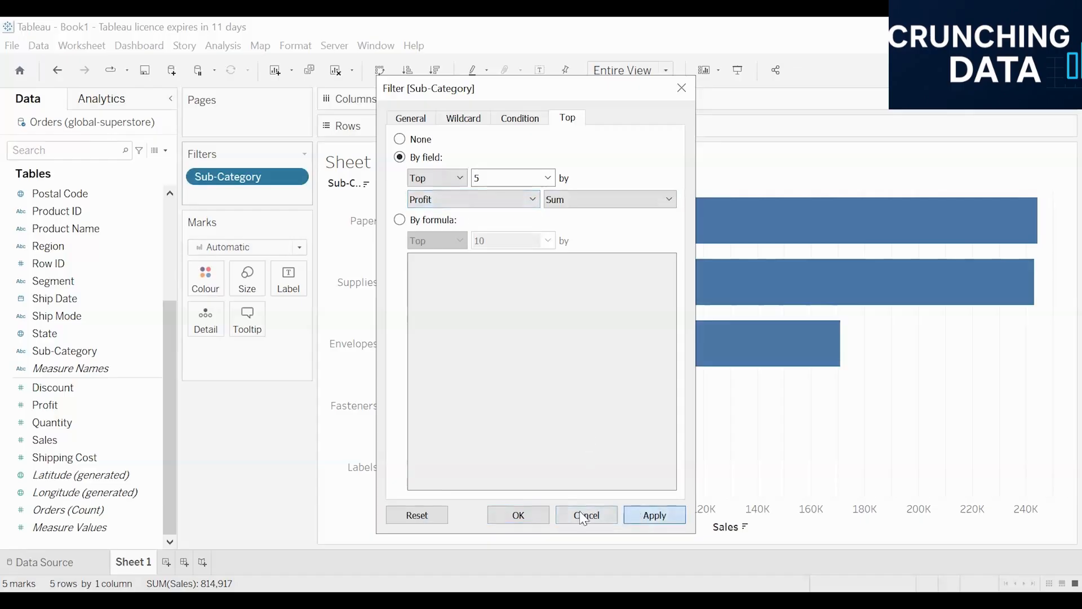
click(529, 514)
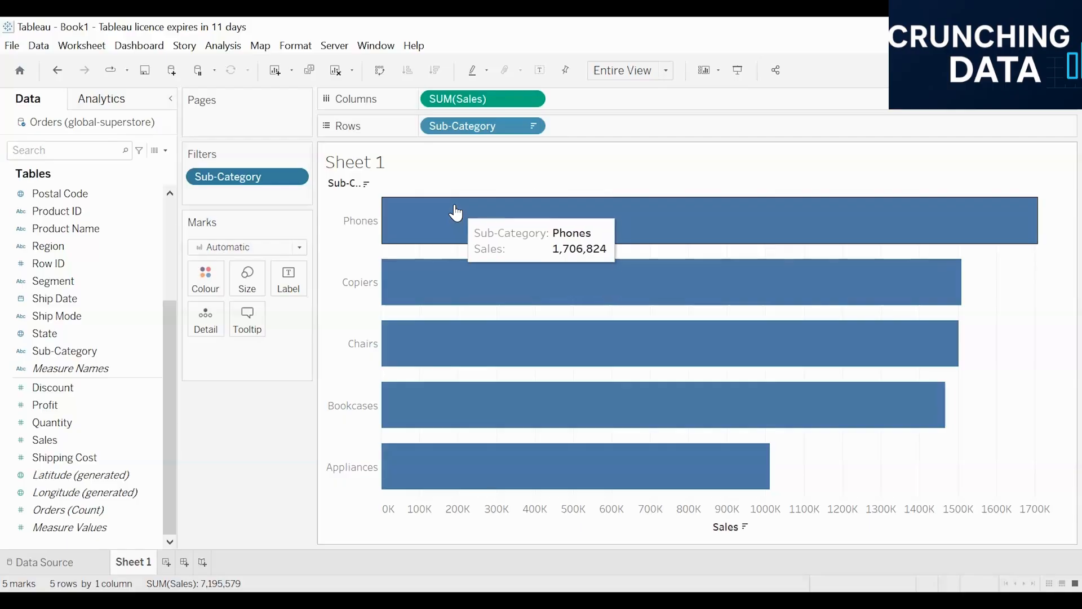
Step: Change the Sub-Category filter to keep the bottom 5 by sum of Profit and apply it
click(294, 177)
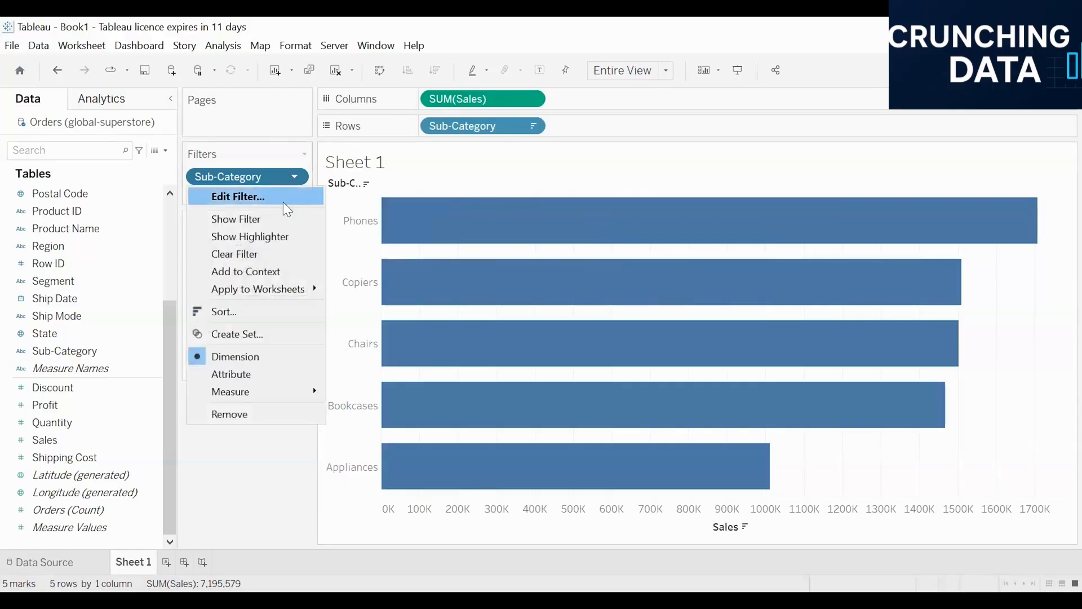
click(281, 202)
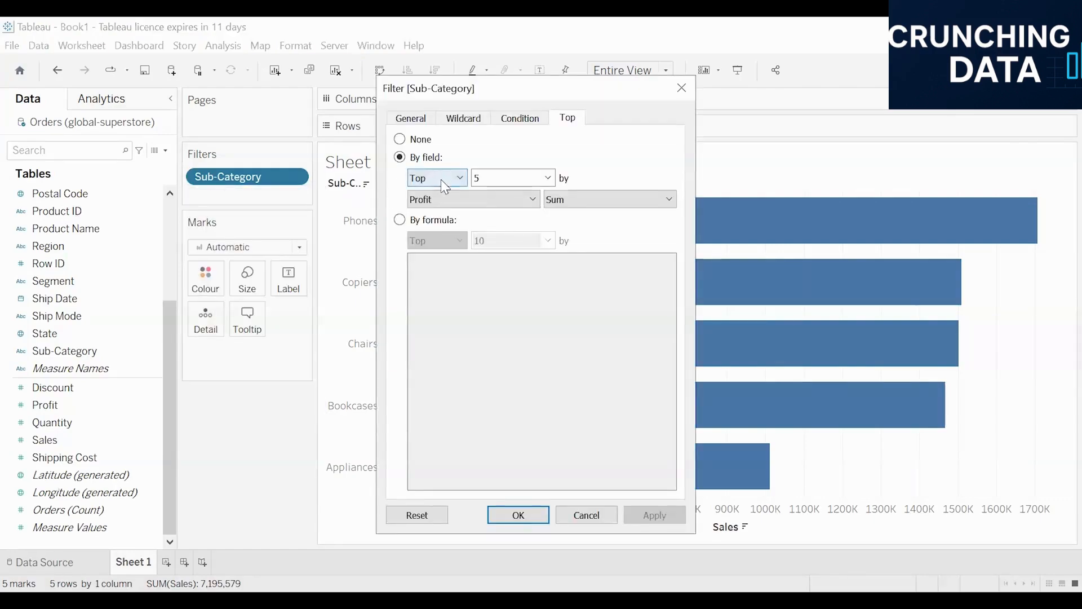
click(441, 179)
click(431, 202)
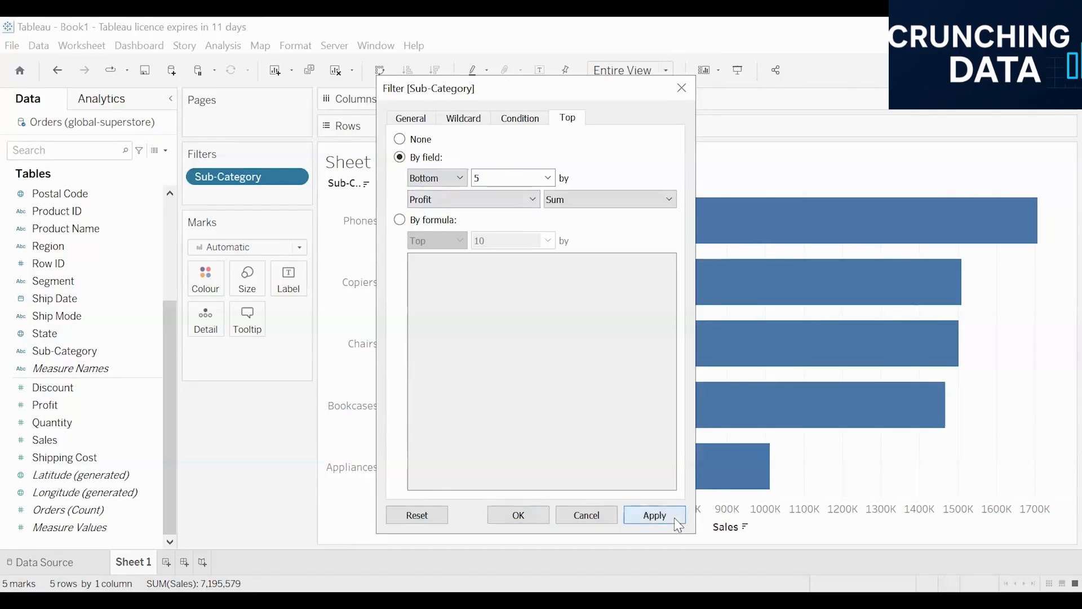
click(674, 517)
click(504, 510)
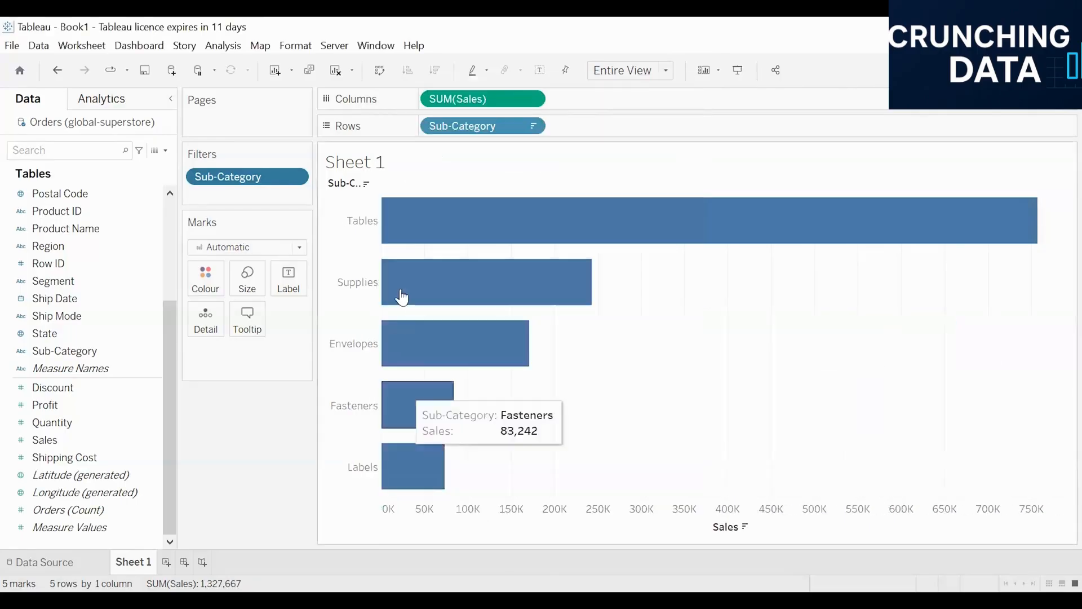
Step: Colour the sub-category bars by Profit and inspect the Envelopes bar's details
mouse_move(443, 228)
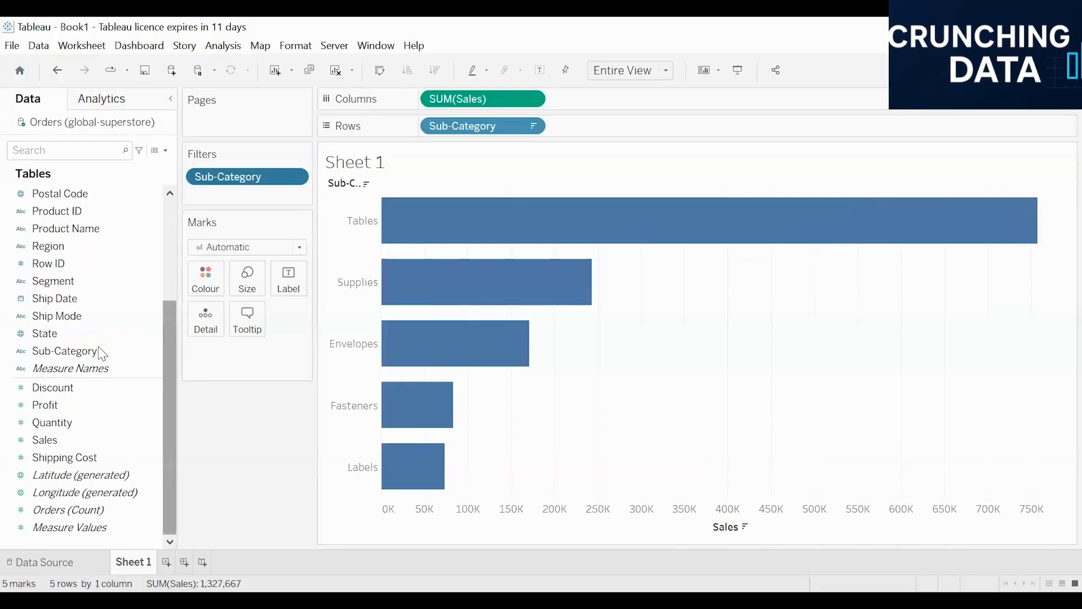
drag(57, 405, 201, 265)
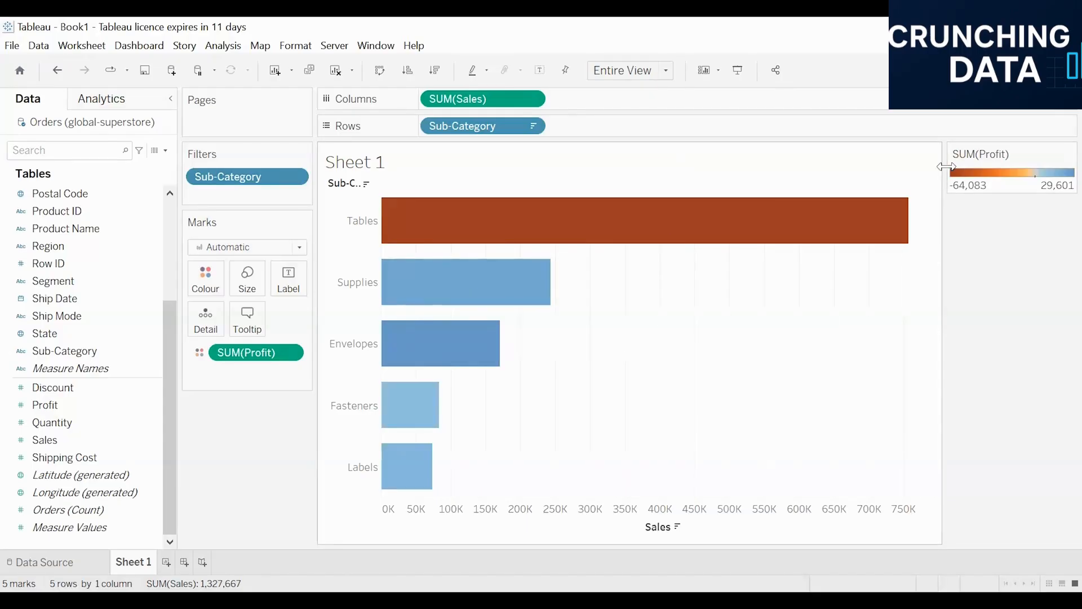
mouse_move(452, 370)
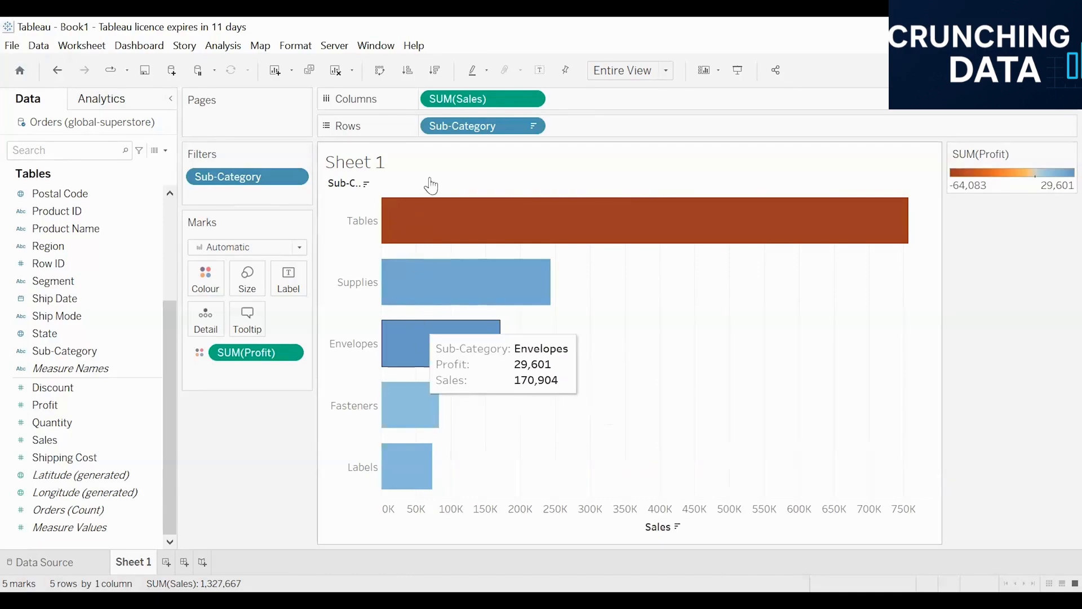
Step: Check the sub-category bars' Profit and Sales details and remove Profit from the bars' colouring
mouse_move(422, 467)
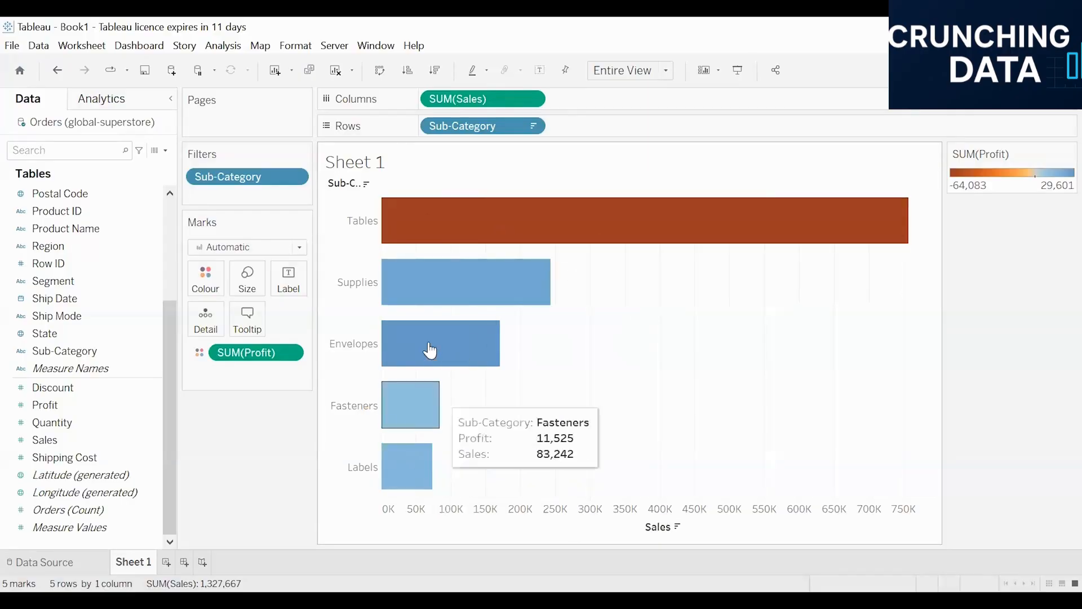
mouse_move(444, 350)
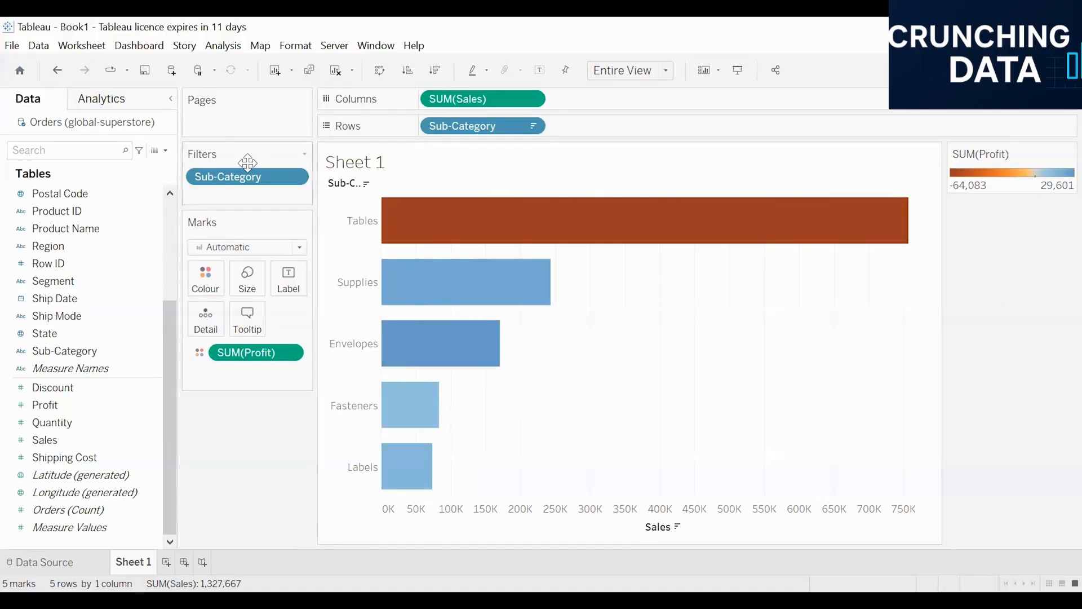
mouse_move(420, 209)
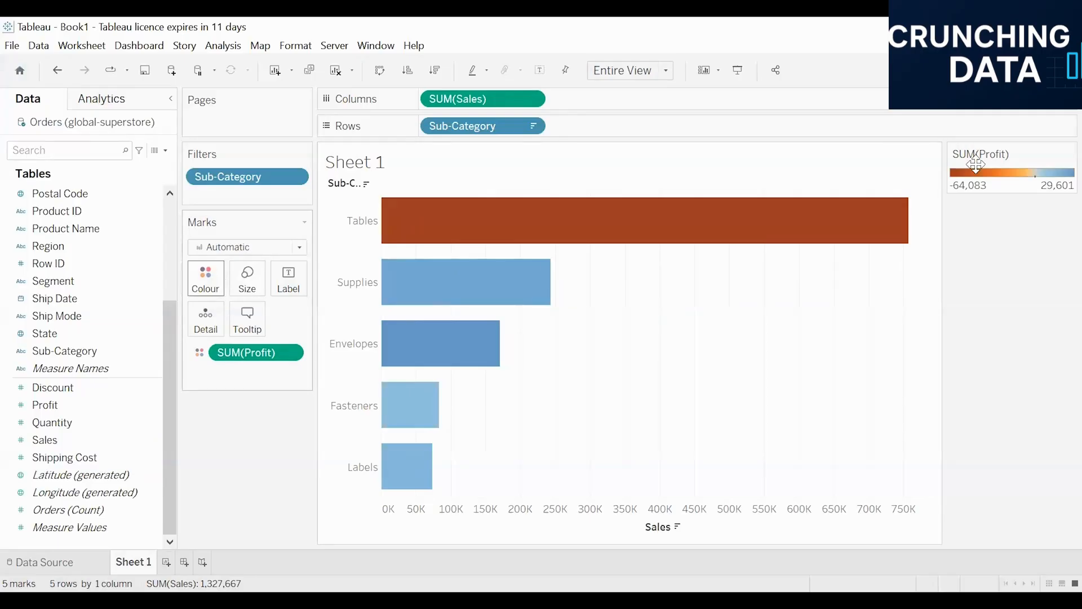
drag(244, 361, 162, 258)
Step: Edit the Sub-Category filter to remove its bottom 5 limit by choosing None, and apply it
click(294, 177)
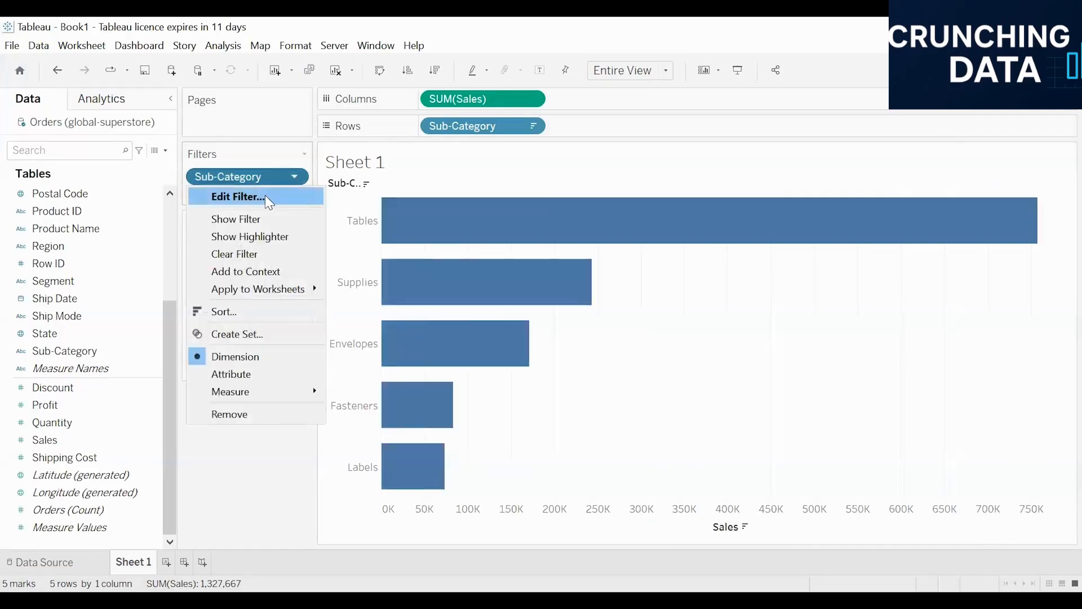
click(266, 197)
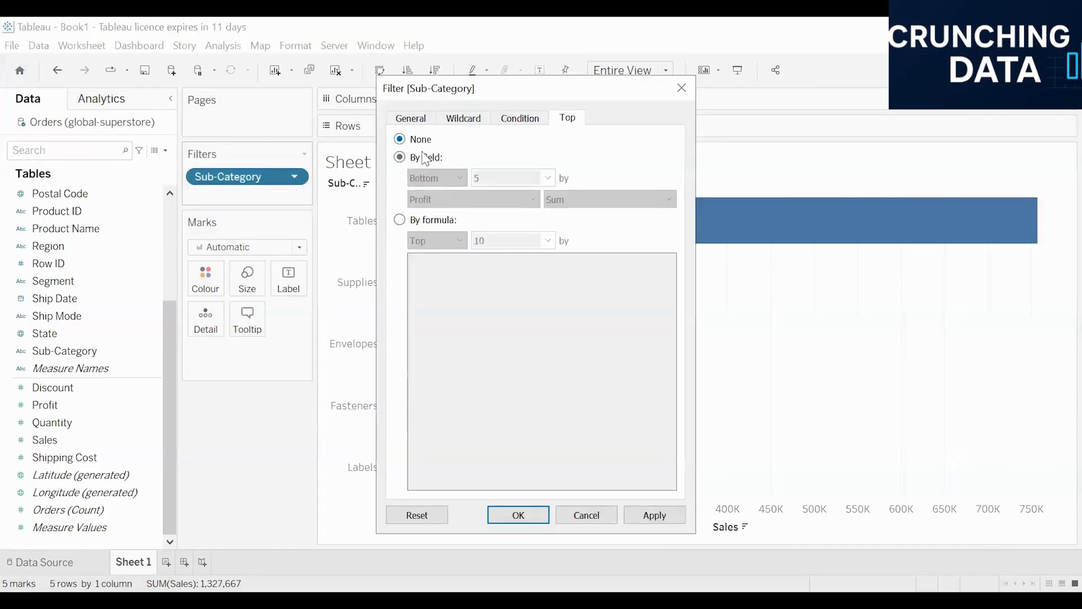
click(655, 515)
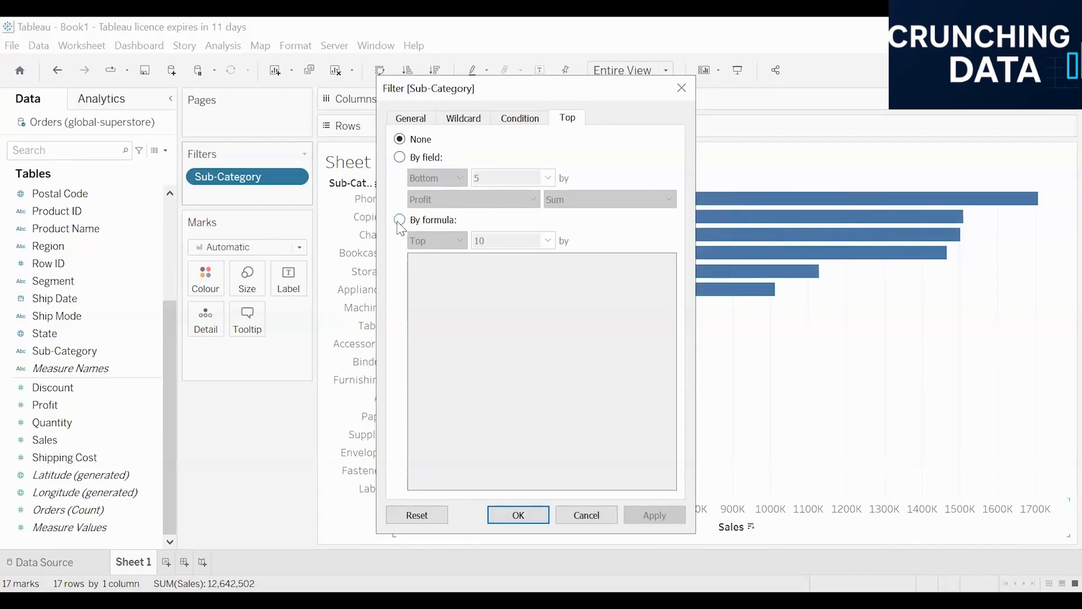
Step: Switch the Sub-Category filter's limit to By formula and enter the formula SUM([Profit])
click(401, 159)
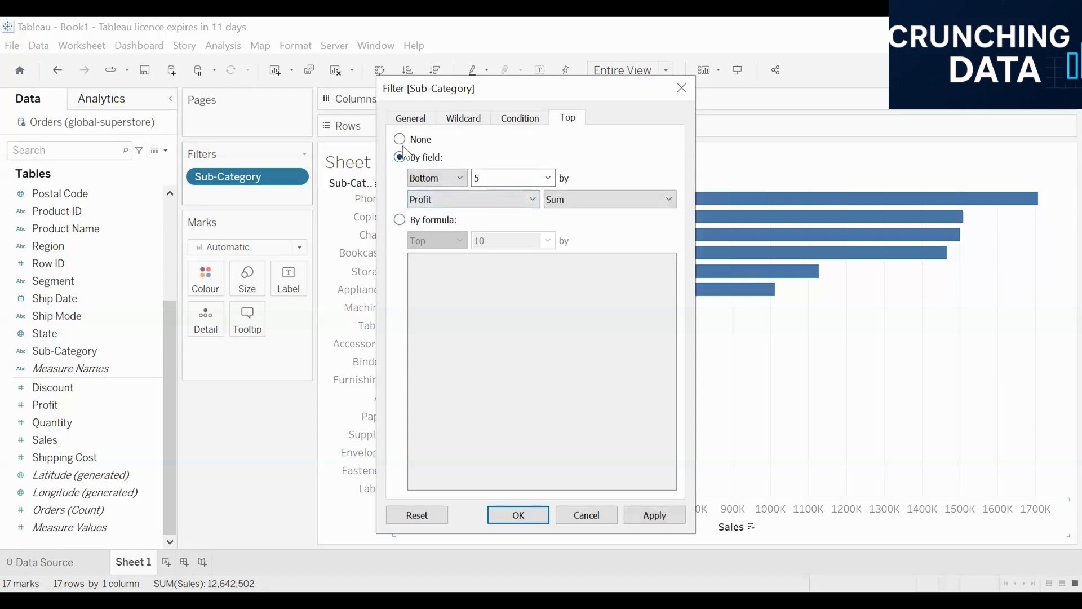
click(401, 221)
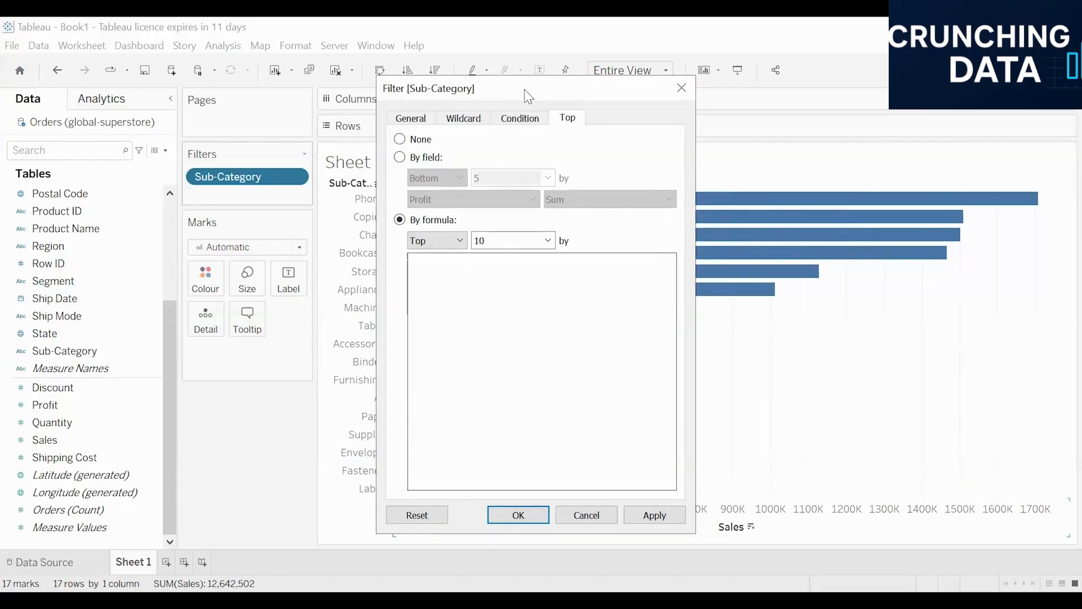
drag(524, 89, 548, 69)
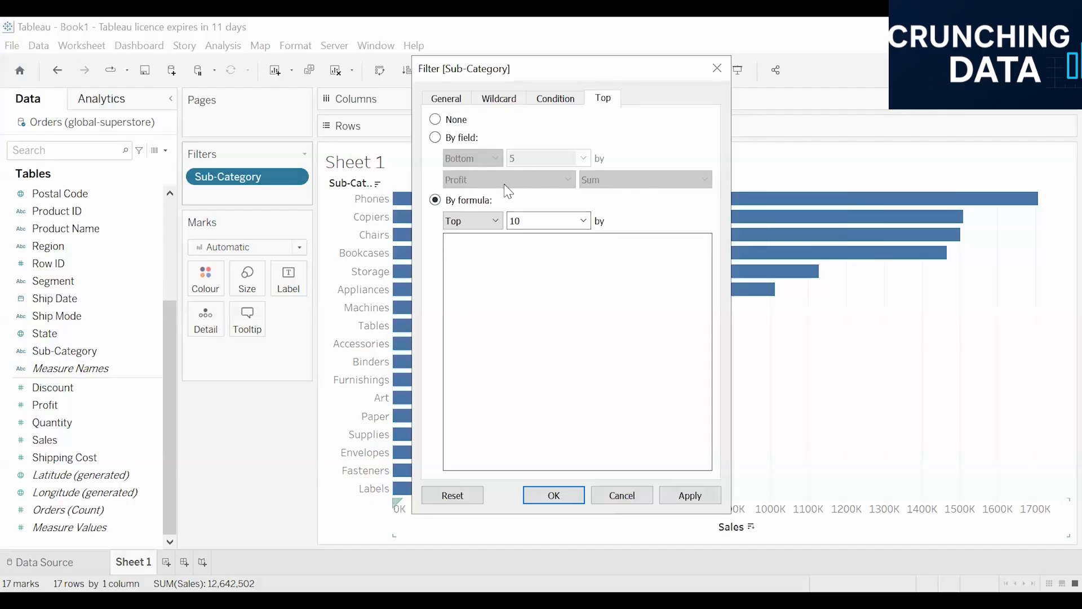
click(466, 255)
text(sum)
key(Return)
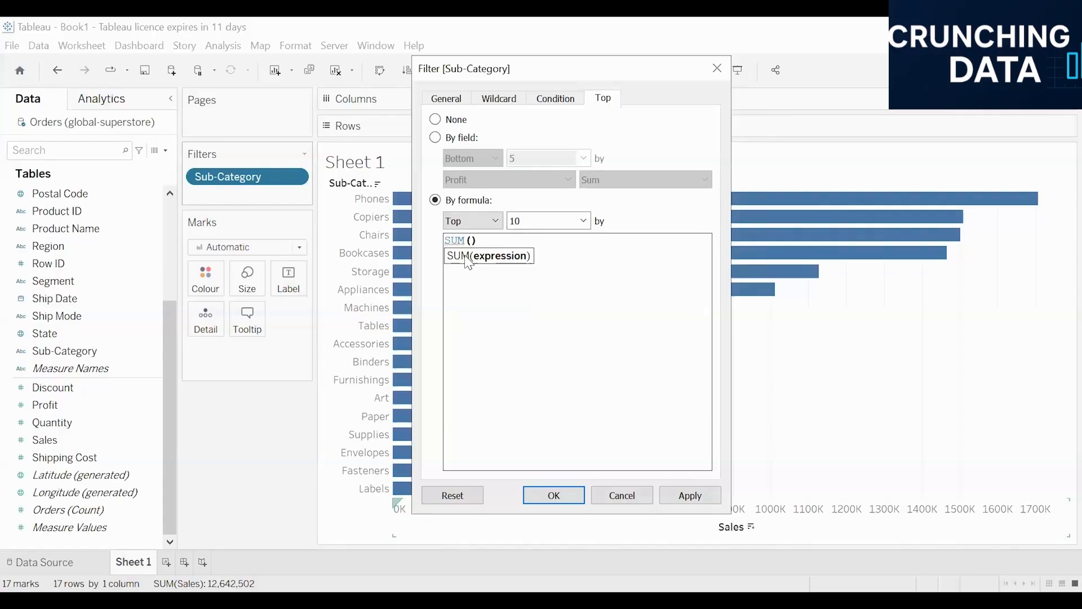
text(profi)
key(Return)
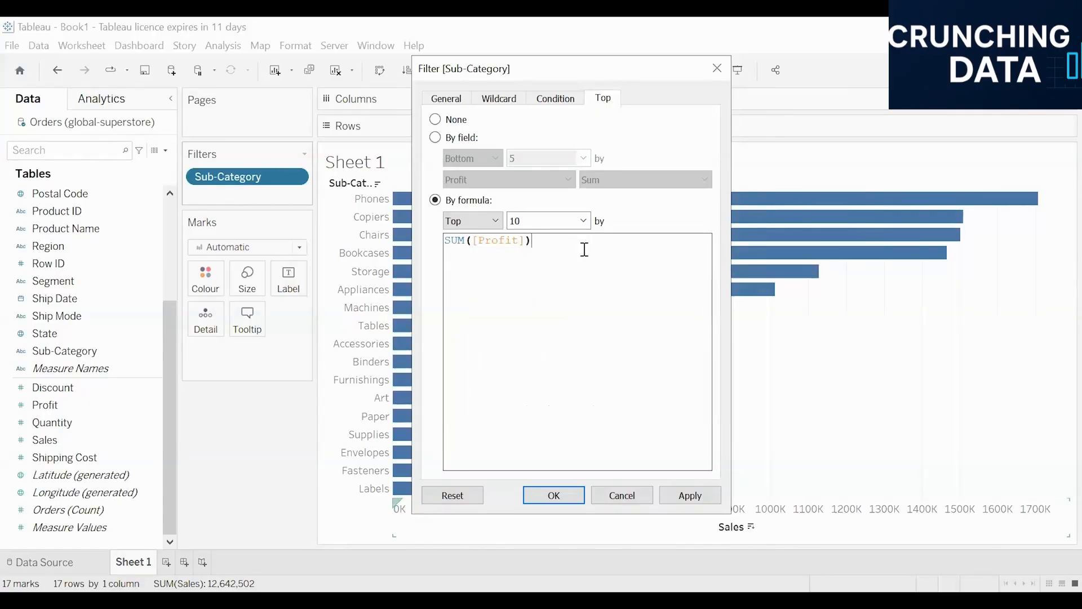
Step: Set the formula-based Sub-Category limit to the bottom 5, apply it and accept the filter
click(479, 225)
click(473, 243)
click(532, 222)
key(BackSpace)
key(BackSpace)
text(5)
click(682, 494)
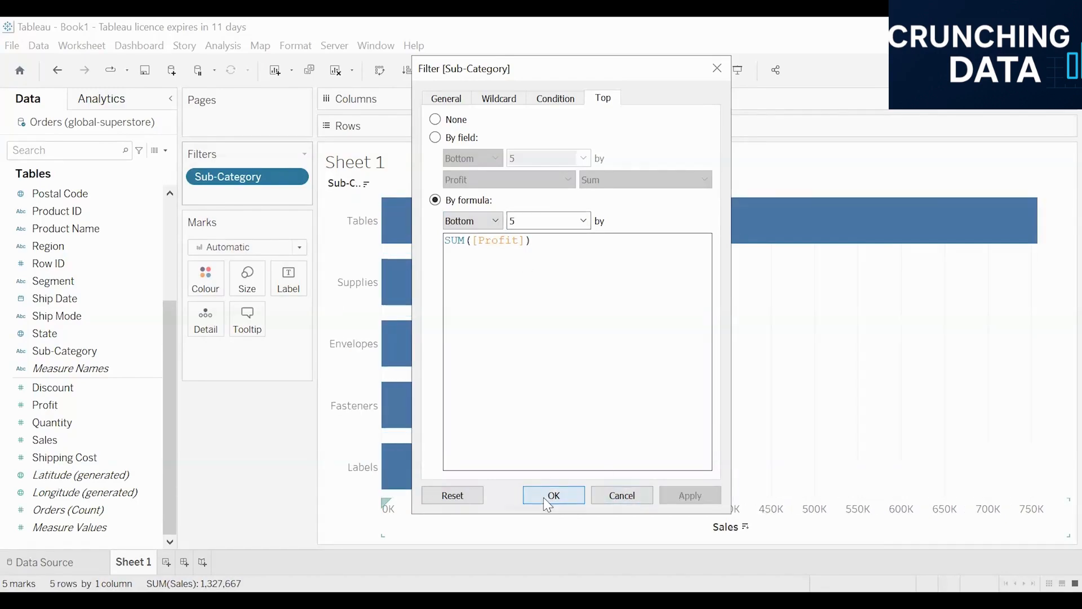
click(543, 497)
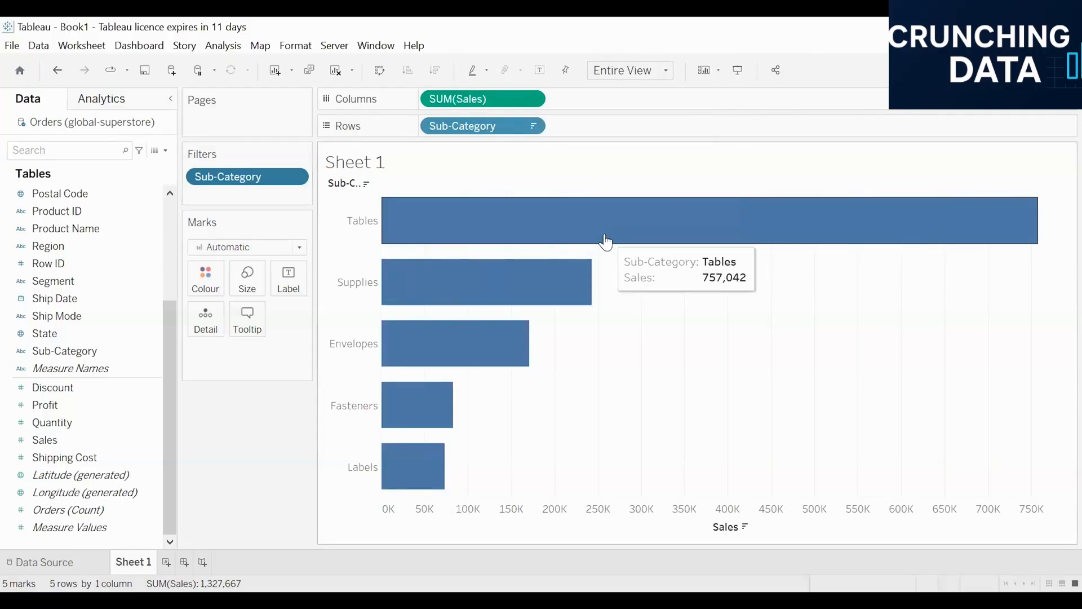
Step: Reopen the Sub-Category filter and review the field and aggregation choices offered for limiting By field
click(294, 177)
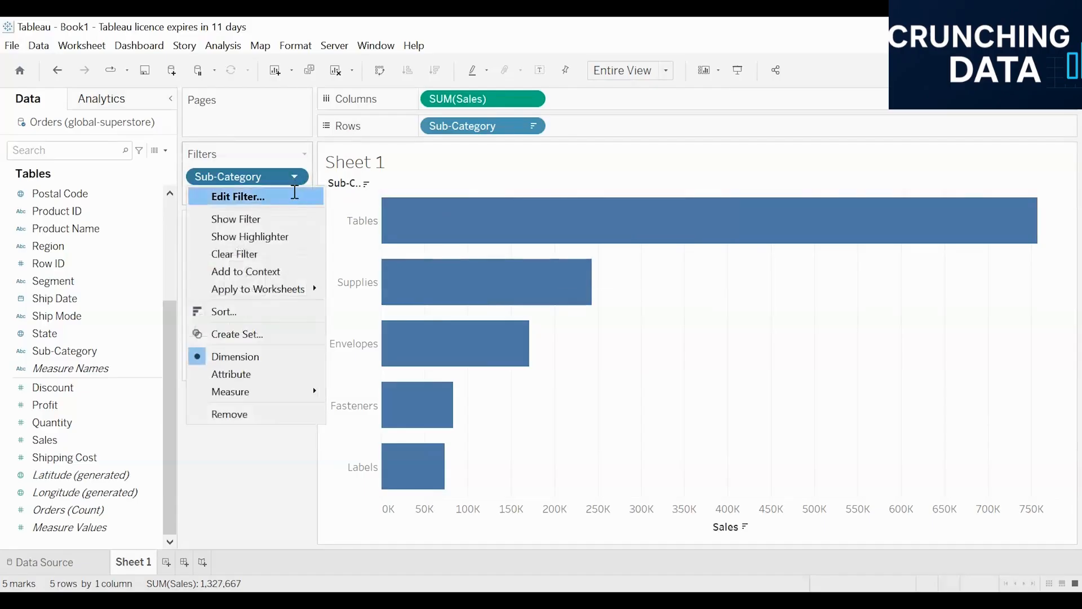
click(294, 196)
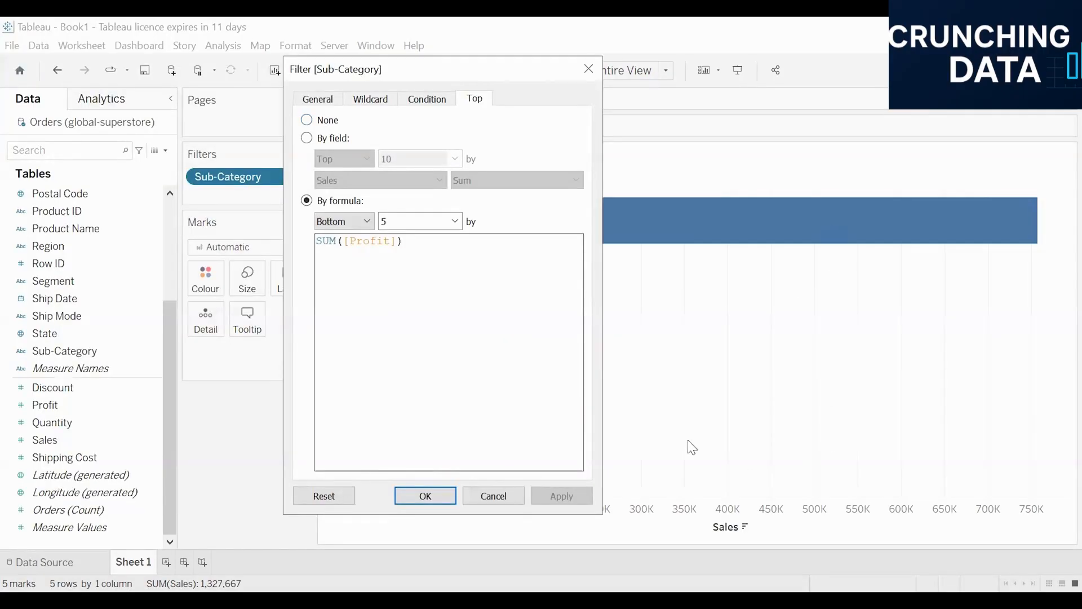
click(307, 138)
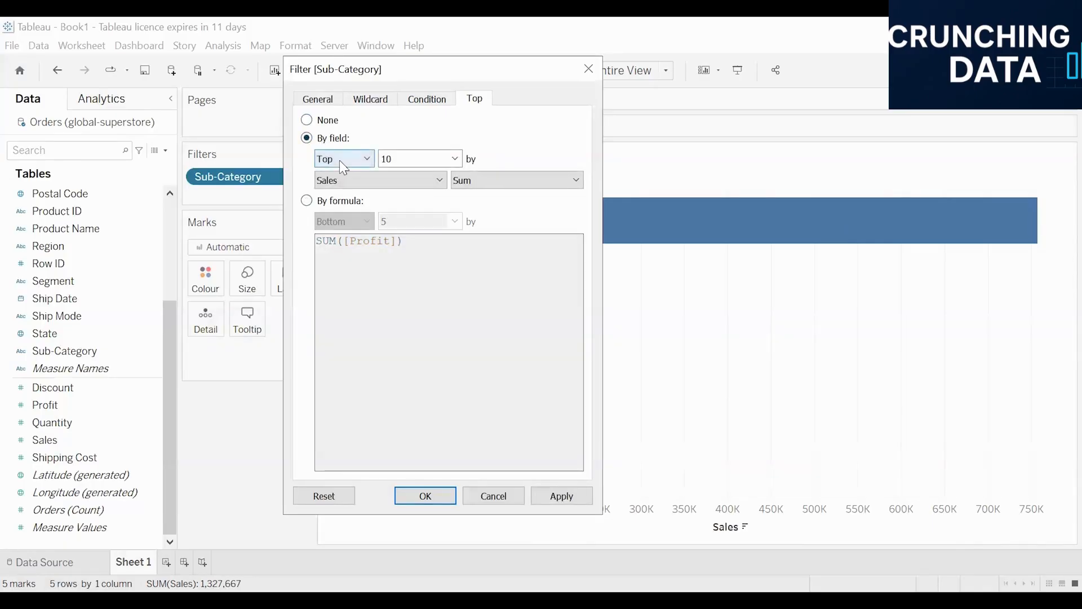
click(360, 180)
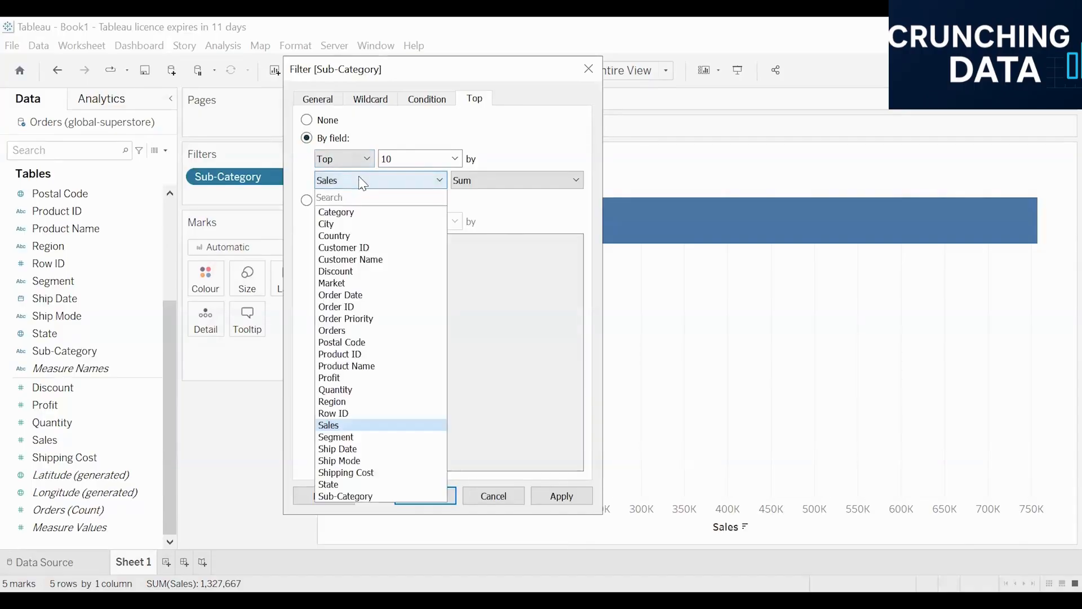
click(576, 177)
click(576, 177)
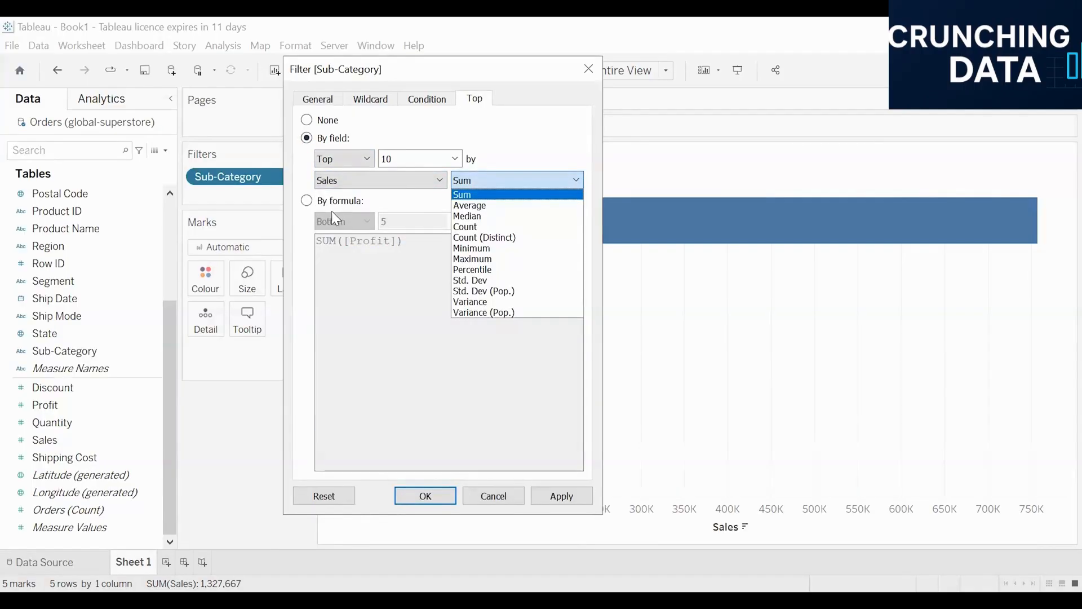
Step: Try to limit the Sub-Category filter by the formula SUM([Profit])>20000, and cancel the edit
click(349, 204)
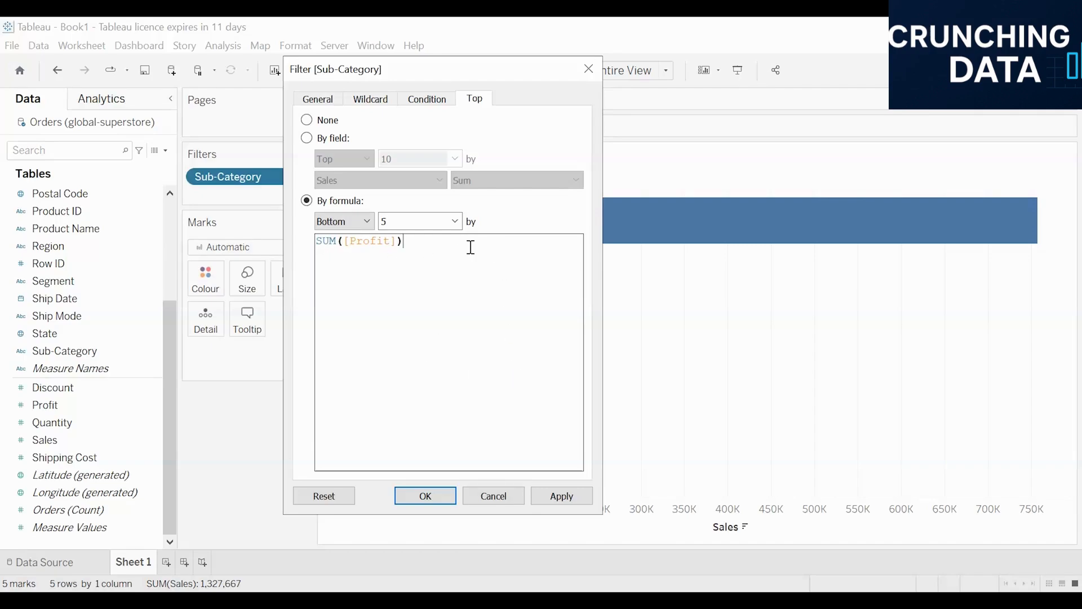
text(>20000)
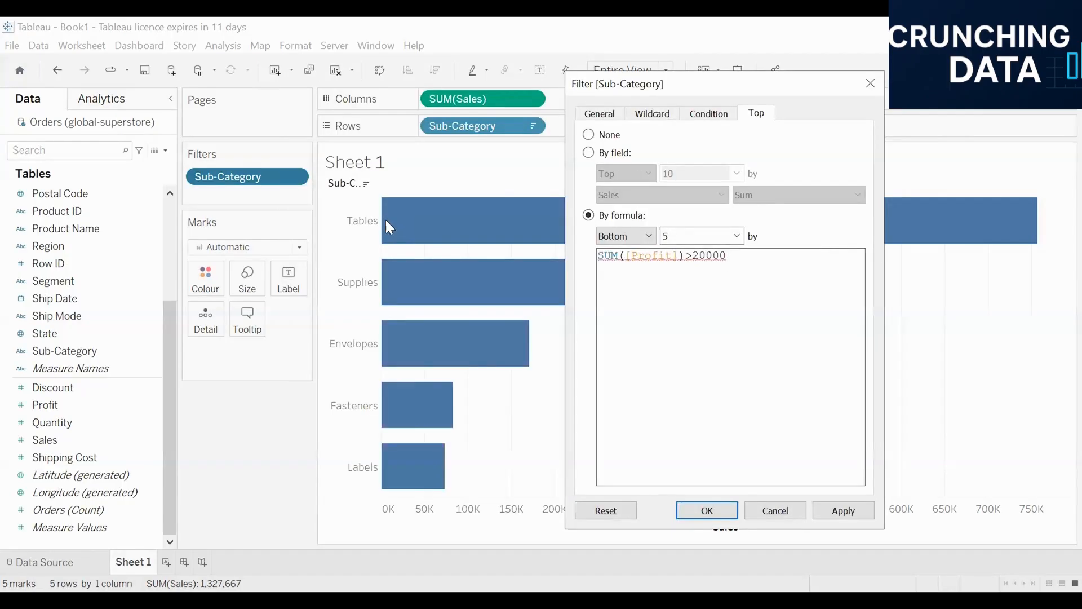
click(840, 509)
click(697, 511)
key(Return)
click(697, 256)
mouse_move(730, 260)
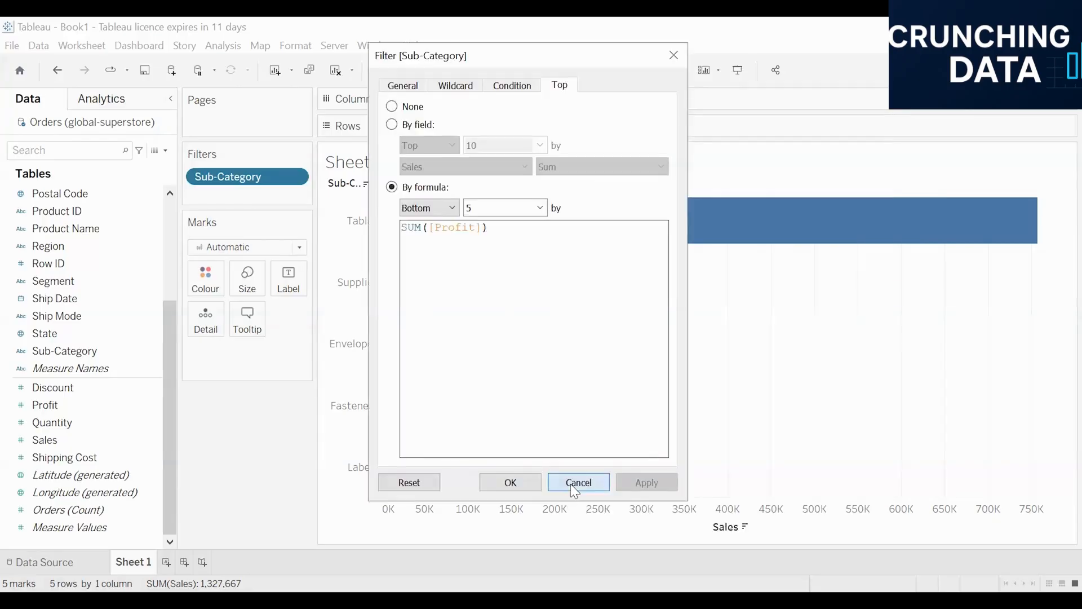
click(576, 482)
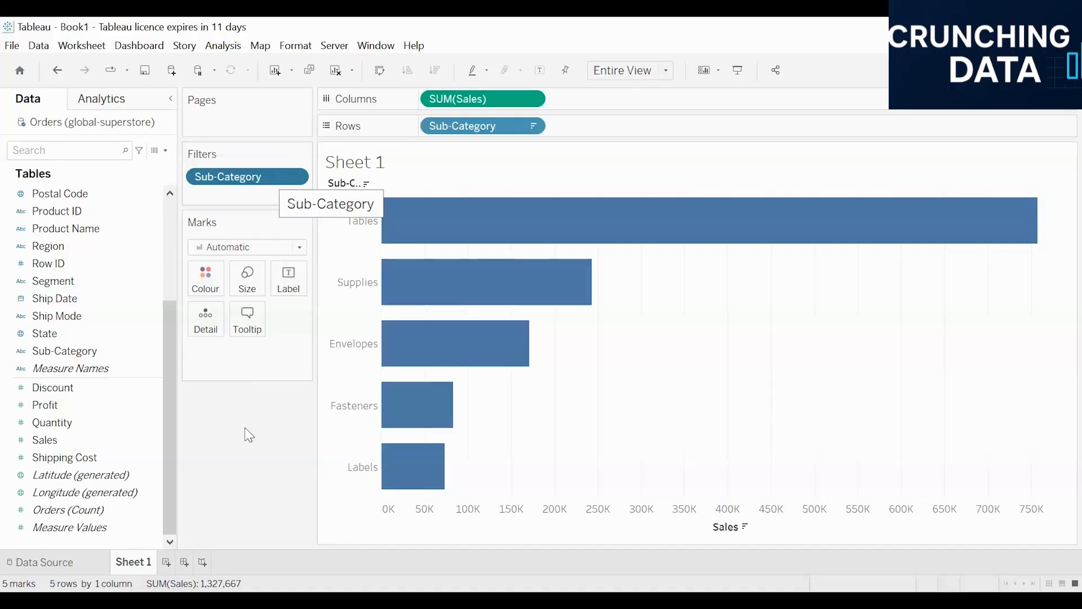
Step: Create a new worksheet and build a text table of Sales by Customer ID
click(166, 562)
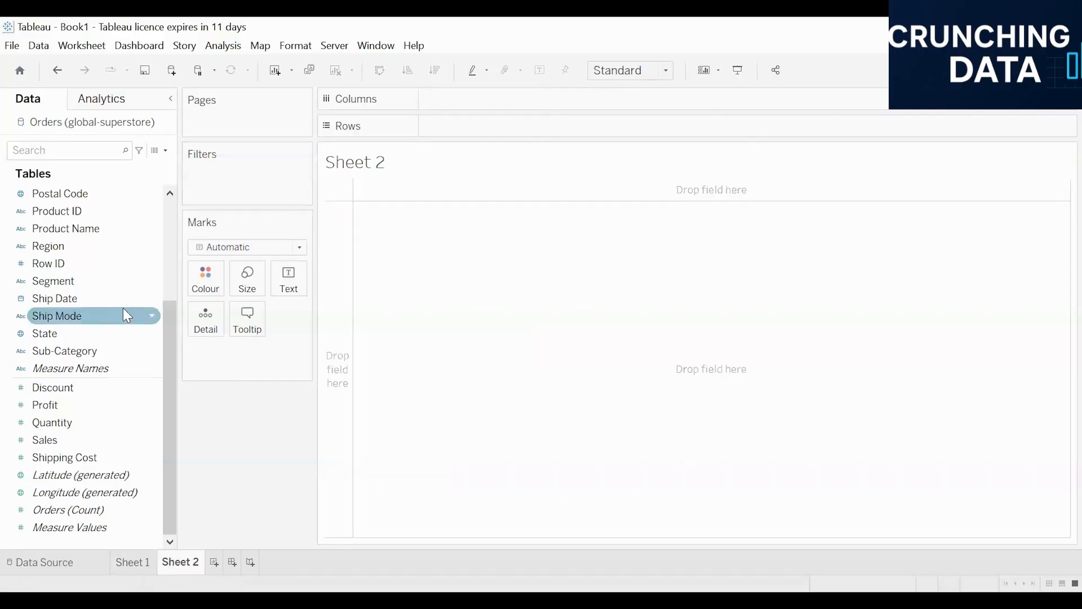
scroll(64, 290, up, 3)
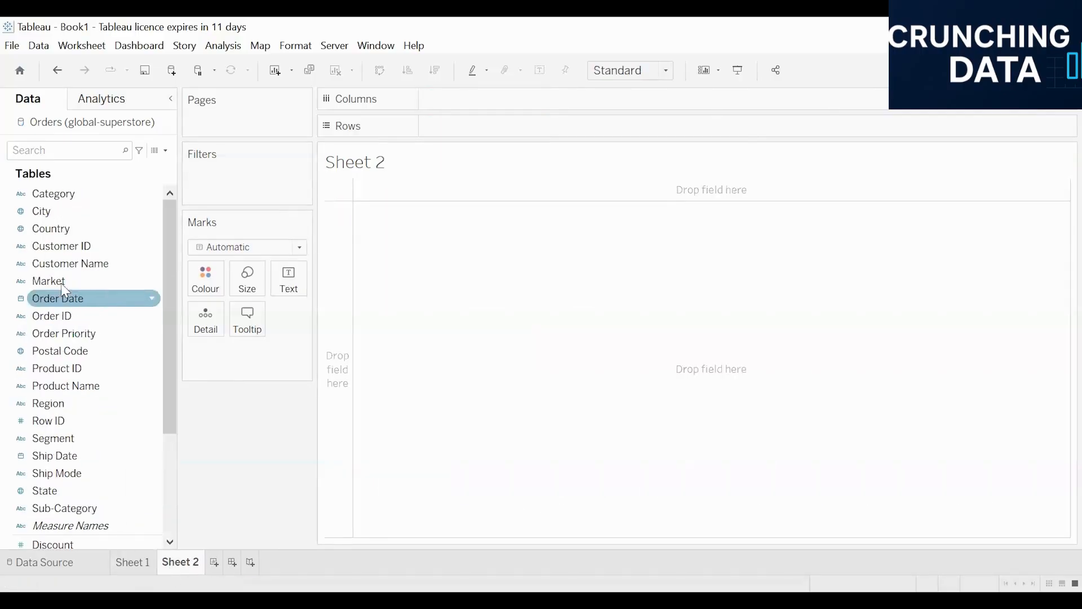
double_click(80, 246)
scroll(77, 387, down, 3)
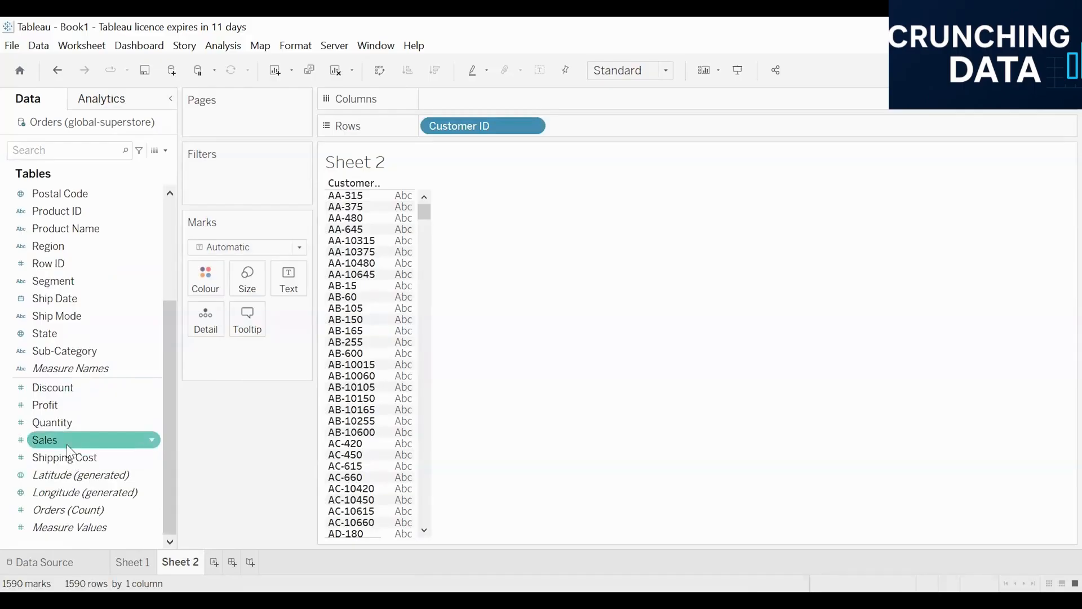
double_click(45, 440)
click(105, 429)
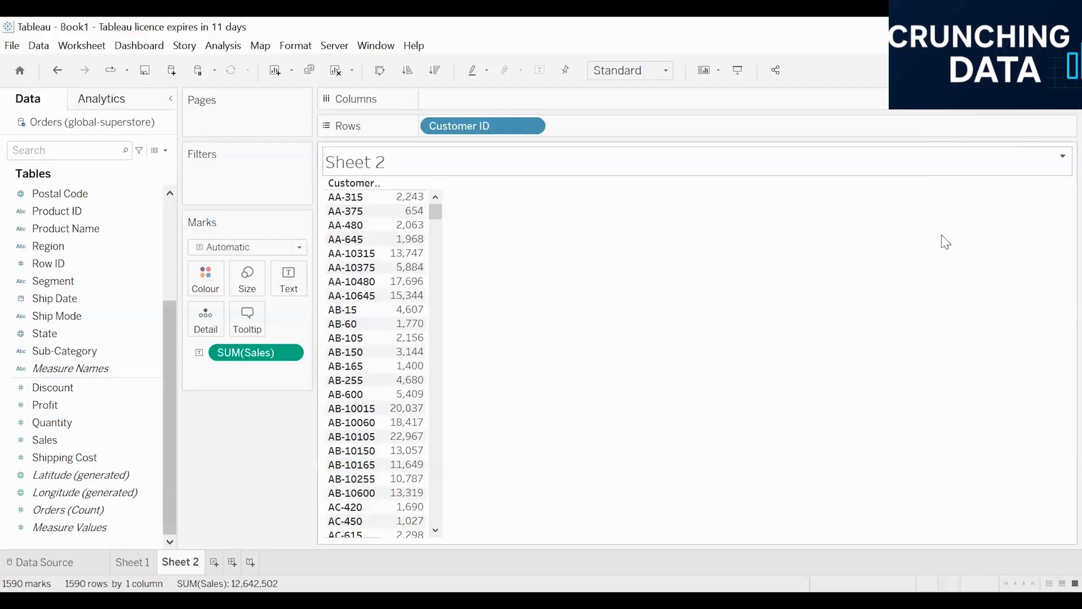
Step: Try the Customer ID sales as horizontal bars, browse the chart, and undo the chart change
key(ctrl+1)
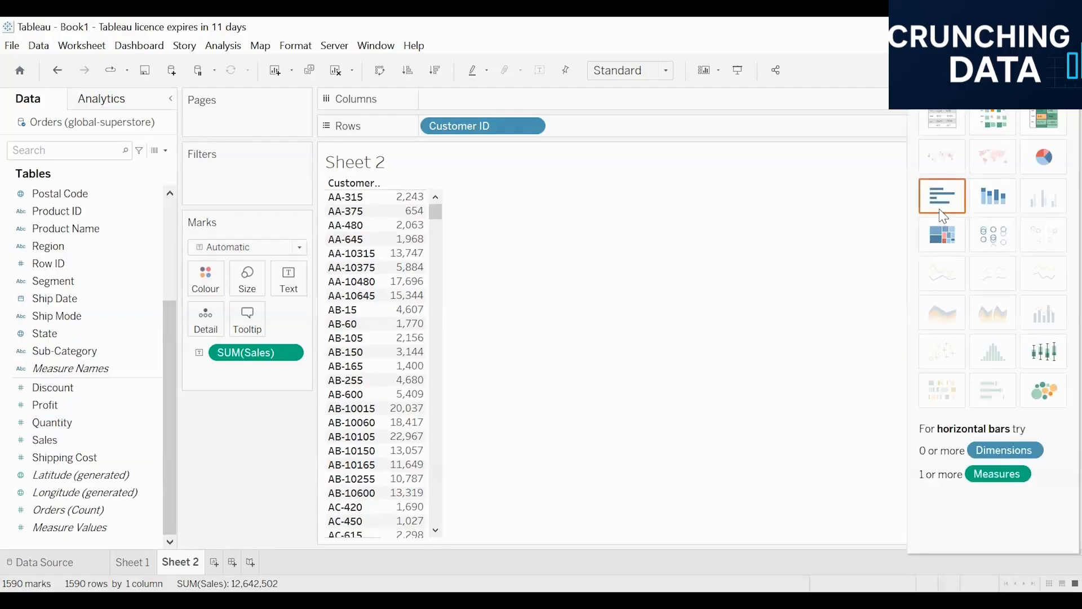
click(943, 215)
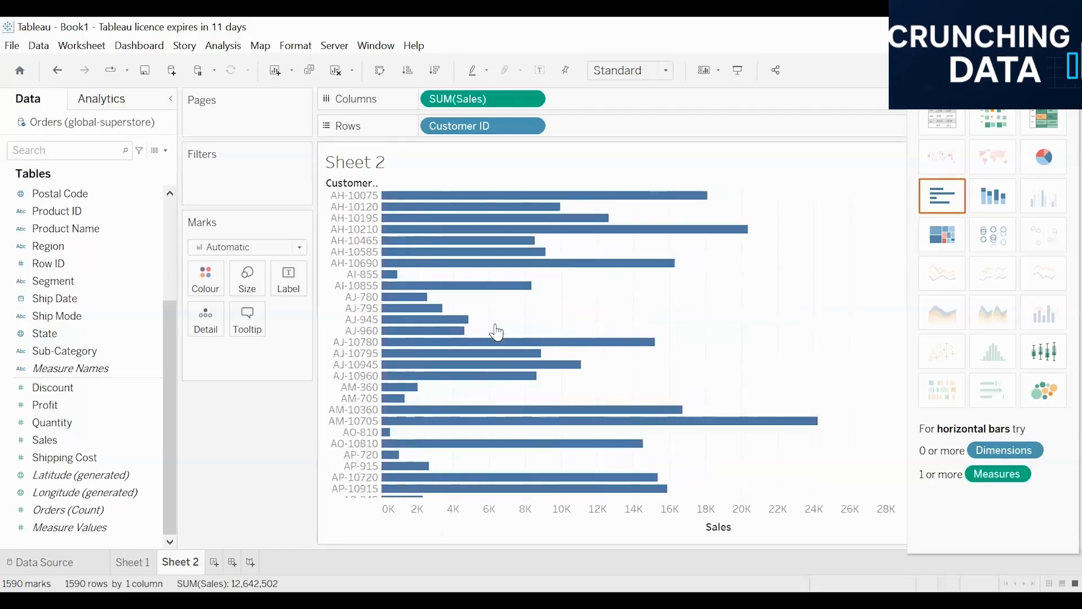
scroll(496, 333, up, 4)
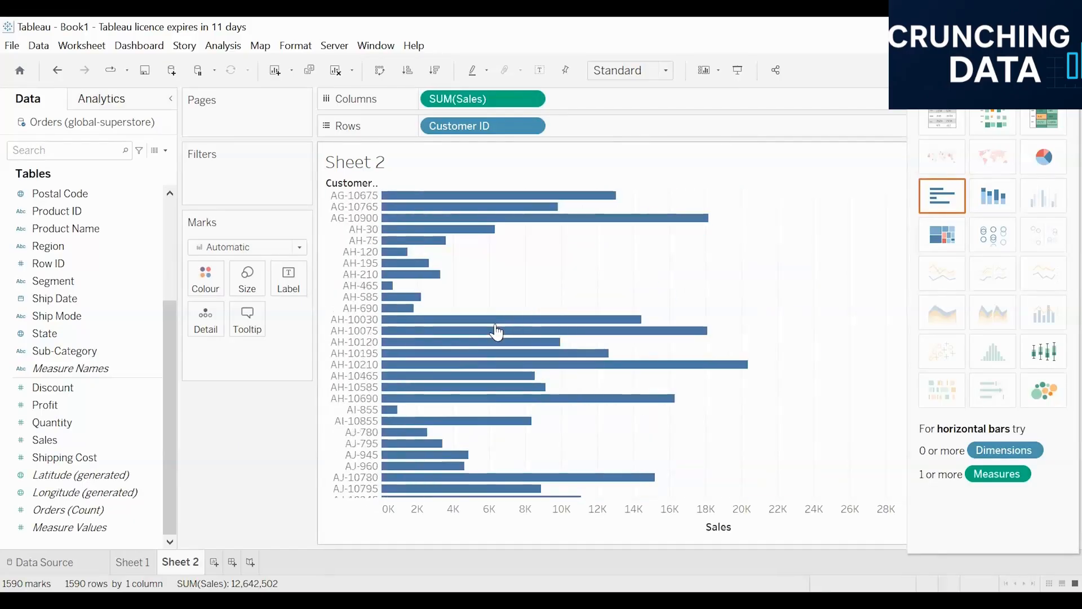
scroll(496, 333, up, 10)
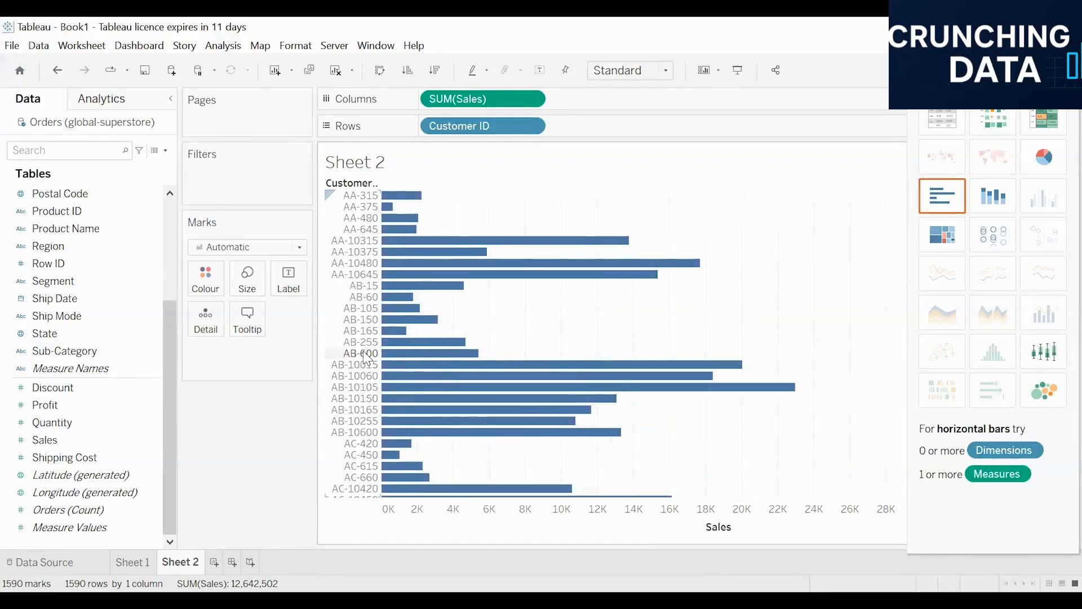
key(ctrl+z)
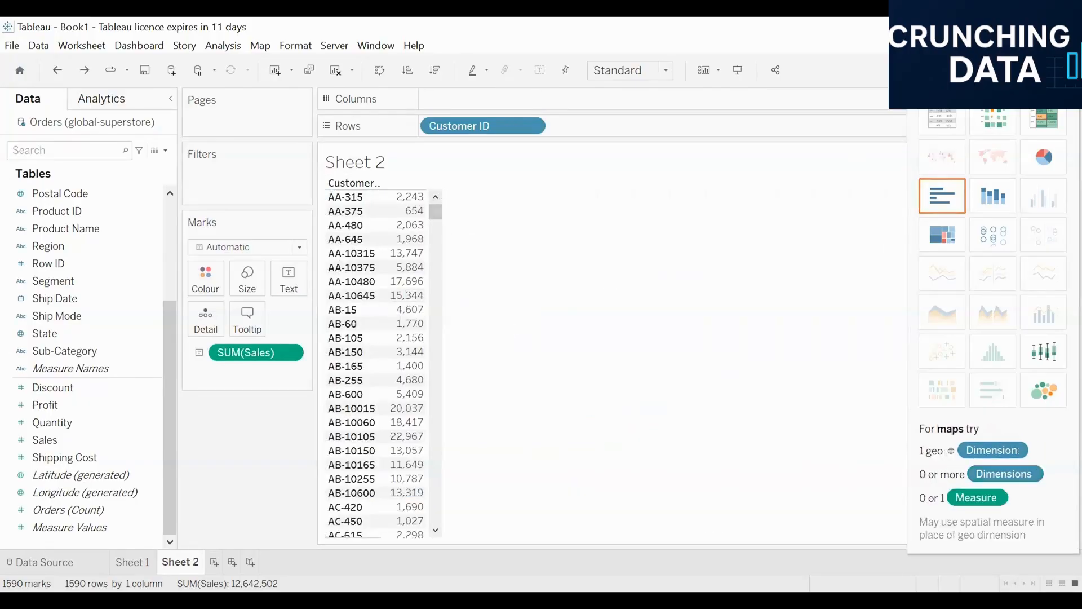
click(1045, 71)
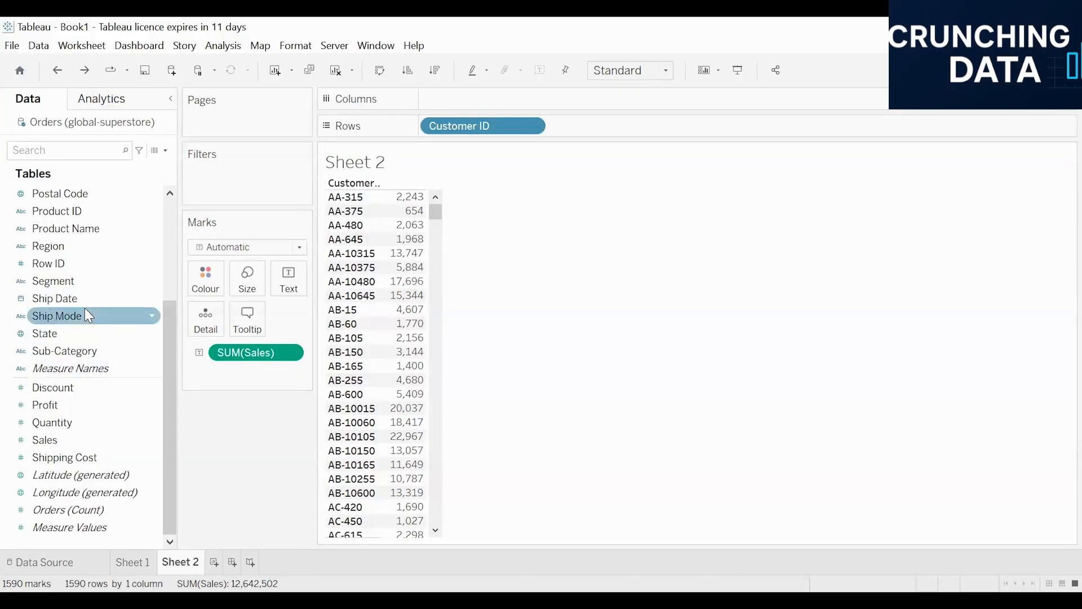
Step: Filter the table by Customer ID, limited by field to the top 10 by sum of Sales
scroll(86, 309, up, 3)
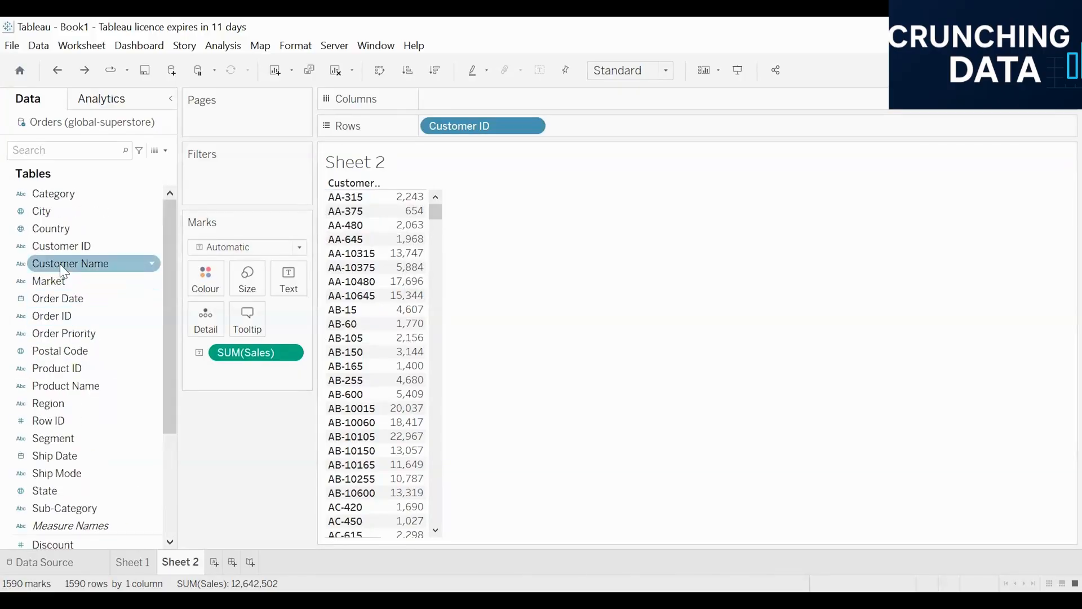
click(53, 247)
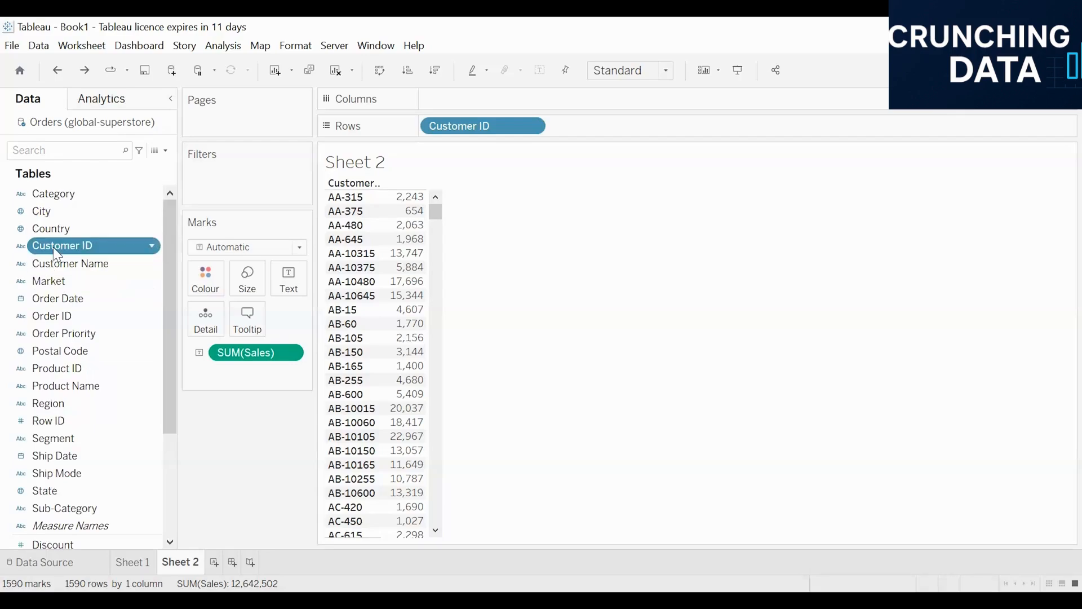
drag(207, 190, 207, 190)
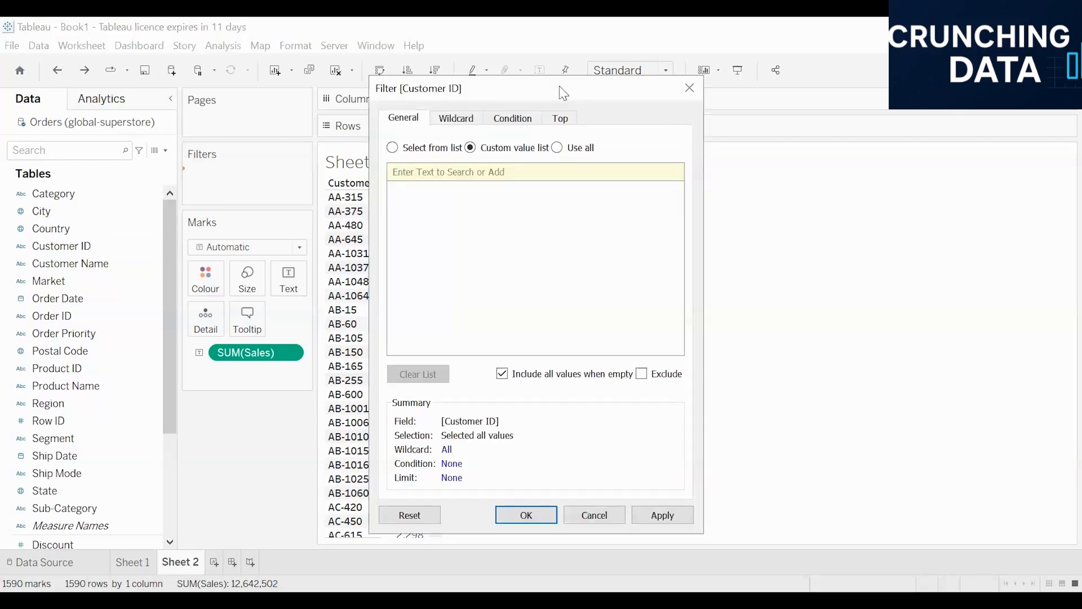
click(428, 101)
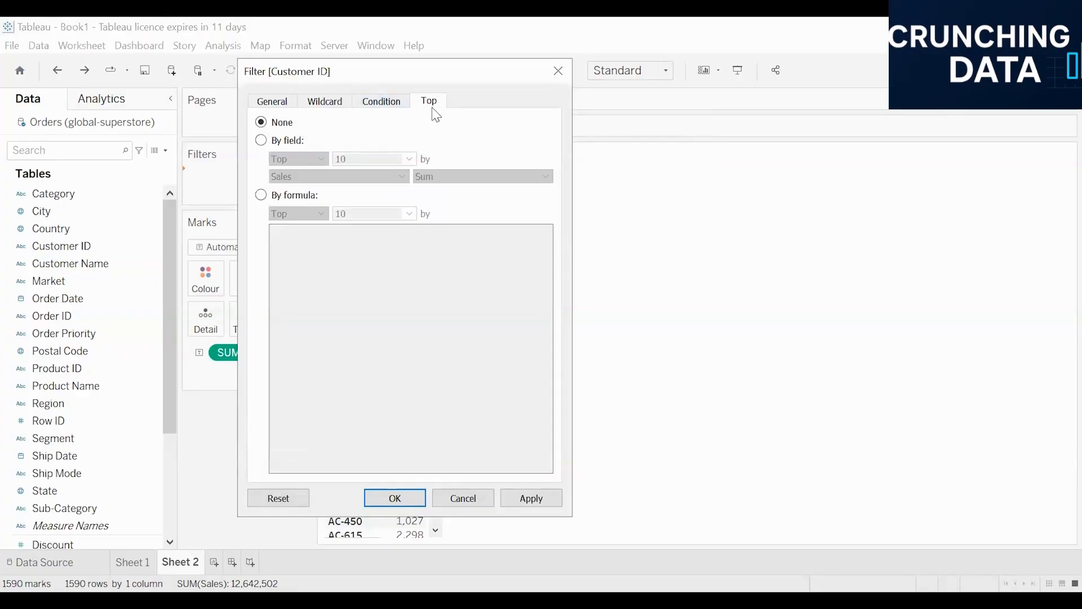
click(261, 140)
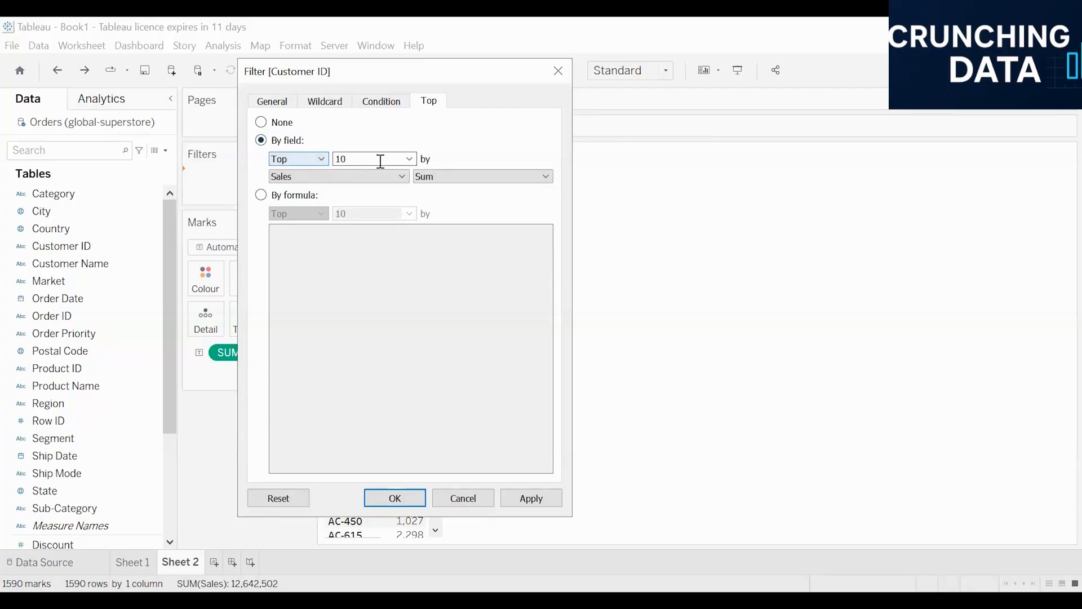
click(527, 502)
click(396, 498)
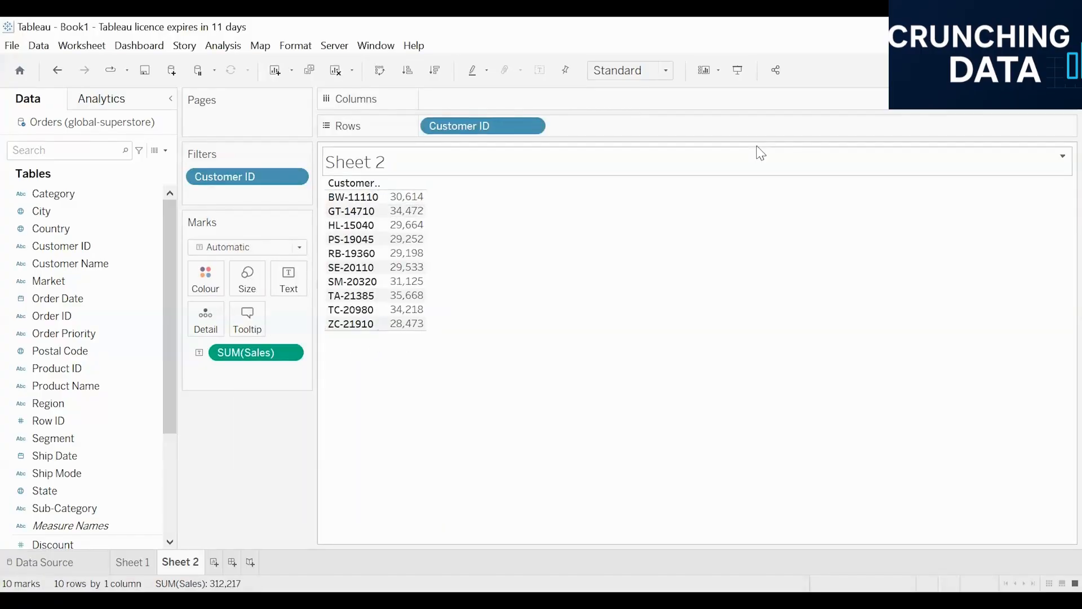
Step: Turn the filtered Customer ID table into a horizontal bar chart and sort the bars by Sales in descending order
click(1047, 70)
click(938, 201)
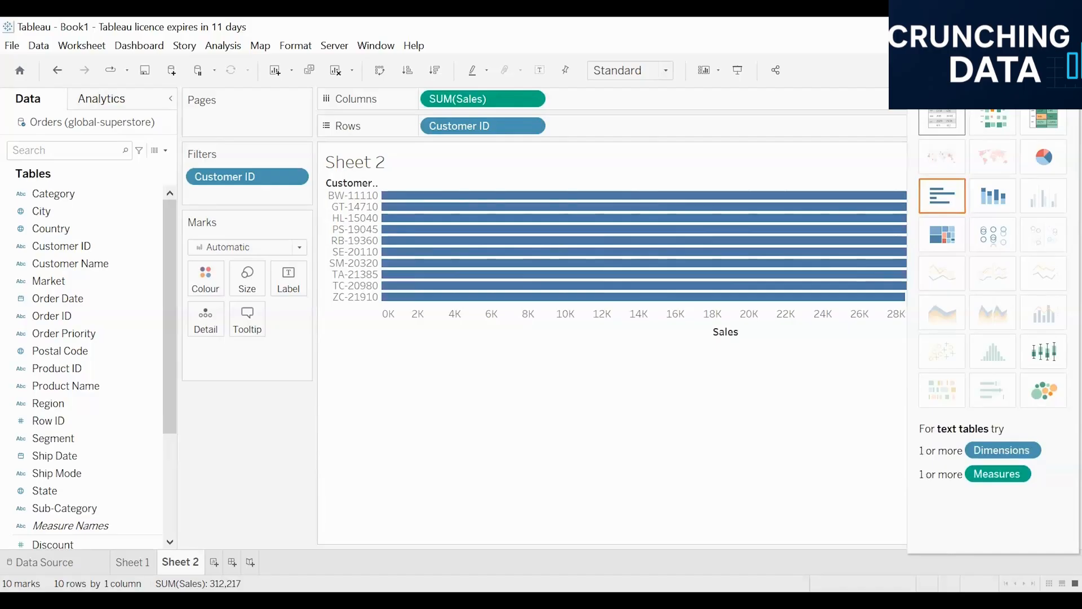
click(1046, 70)
click(436, 75)
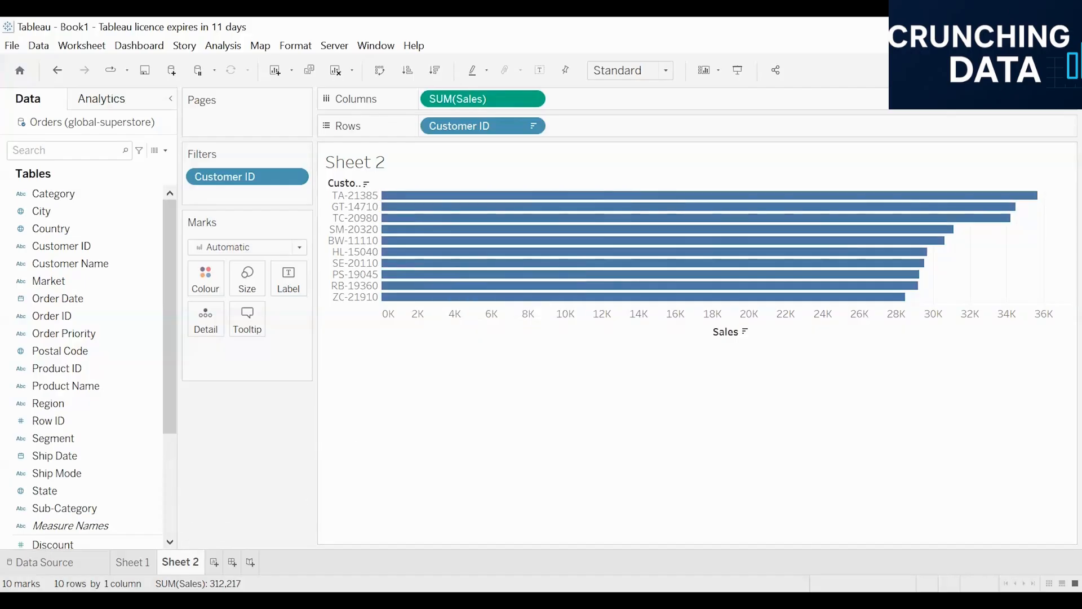
Step: Duplicate Sheet 2 and change the copy's Customer ID filter to the top 10 by sum of Profit
right_click(188, 564)
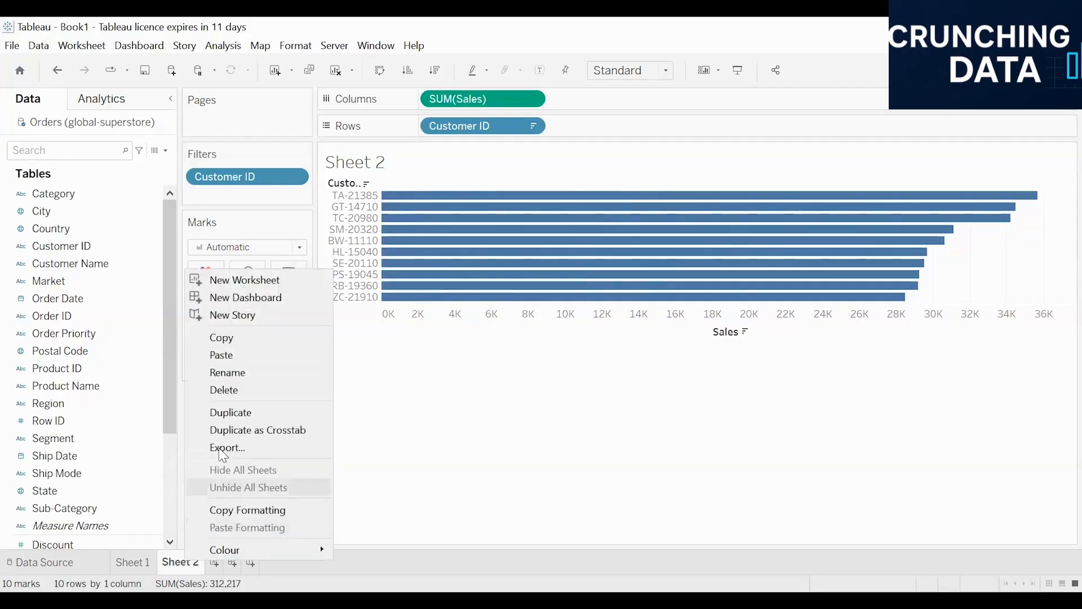
click(260, 417)
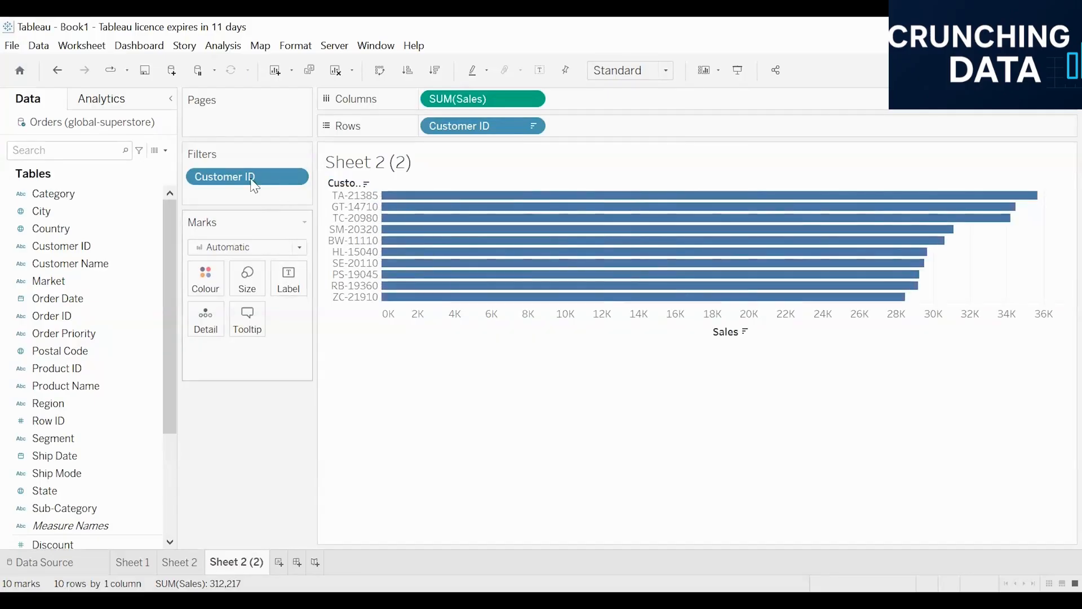
click(295, 177)
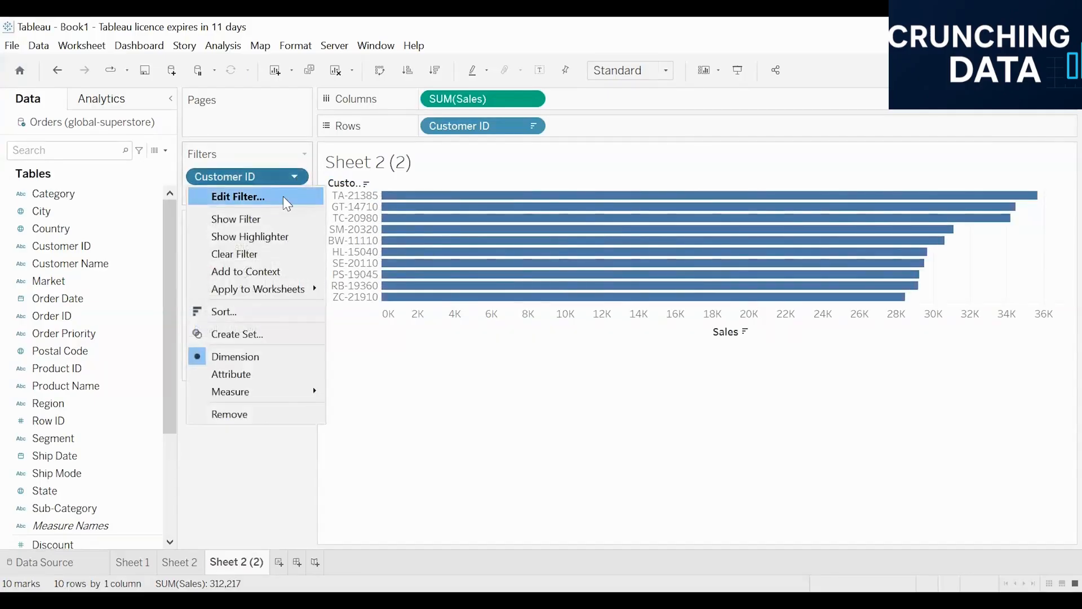
click(284, 197)
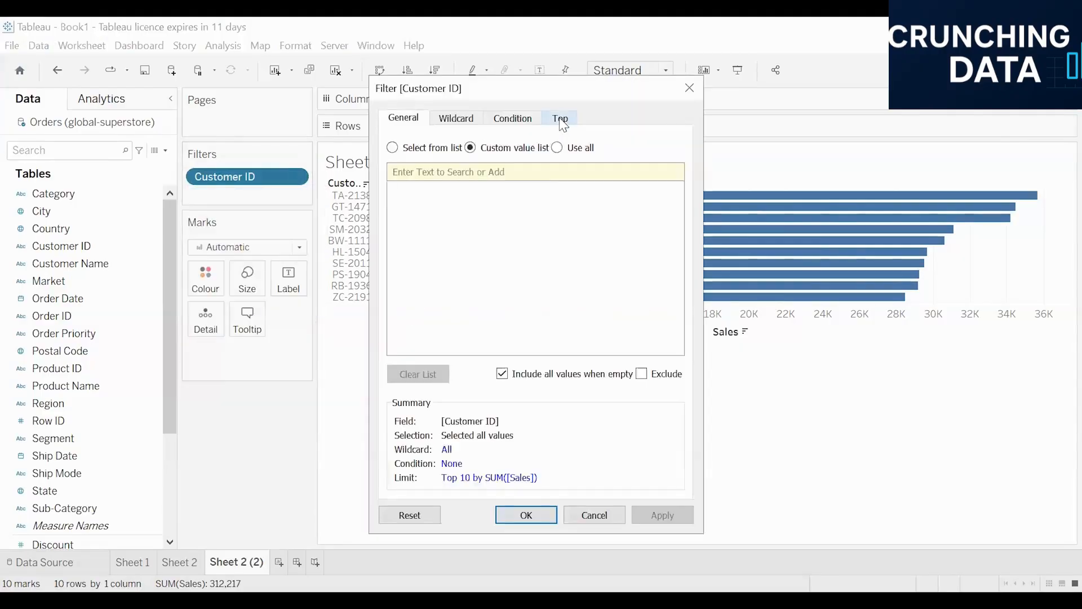
click(560, 118)
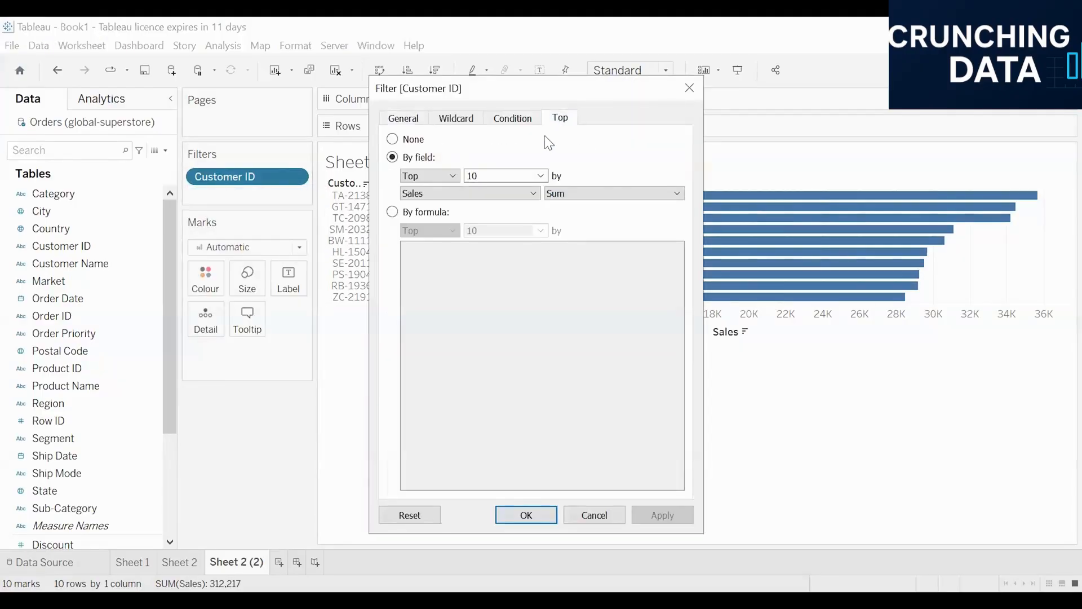
click(423, 195)
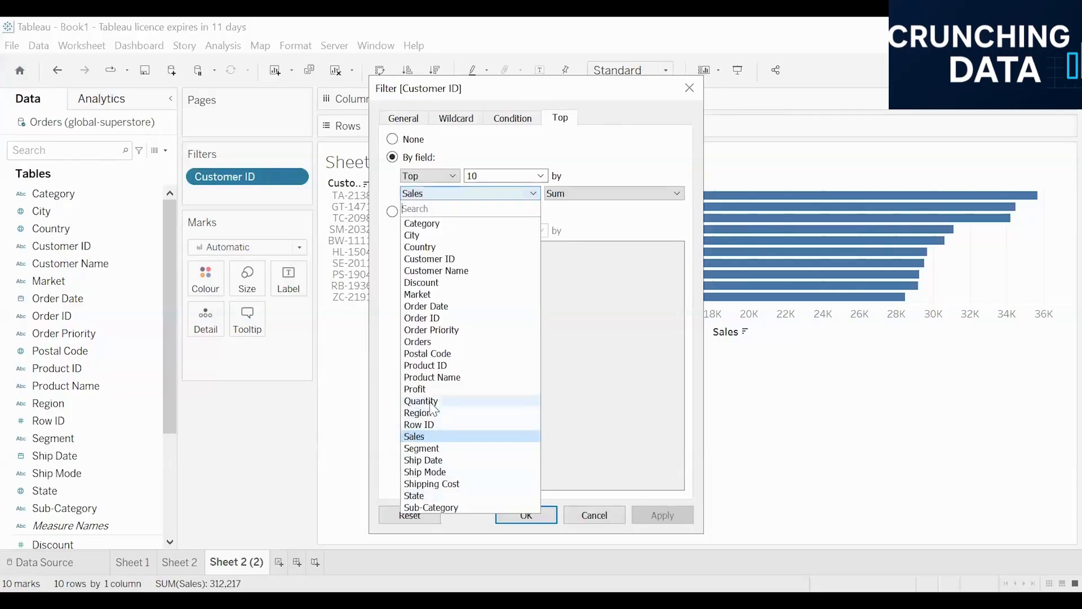
click(496, 389)
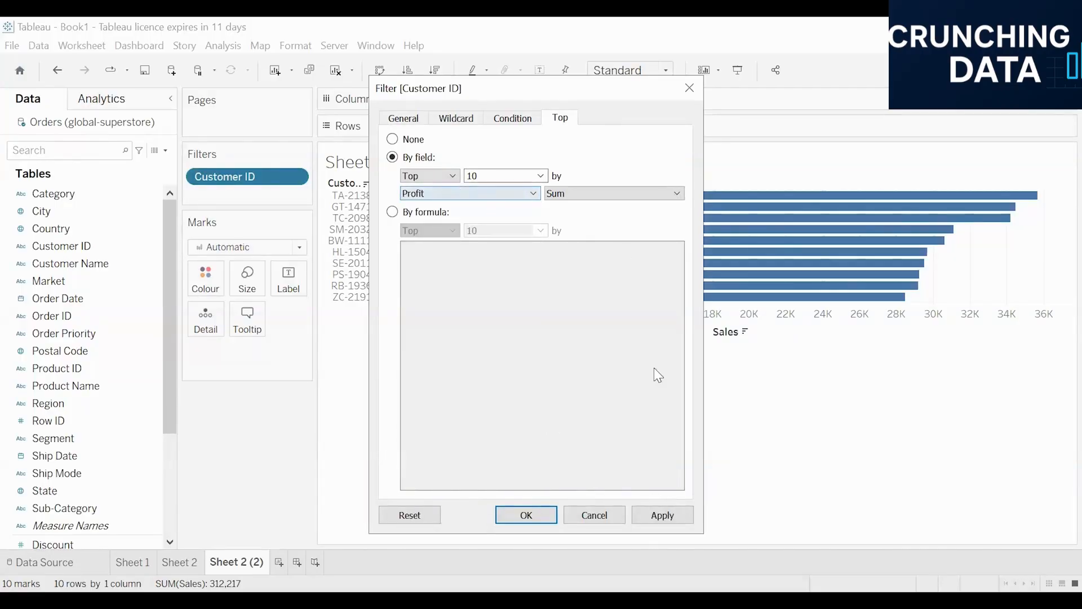
click(657, 514)
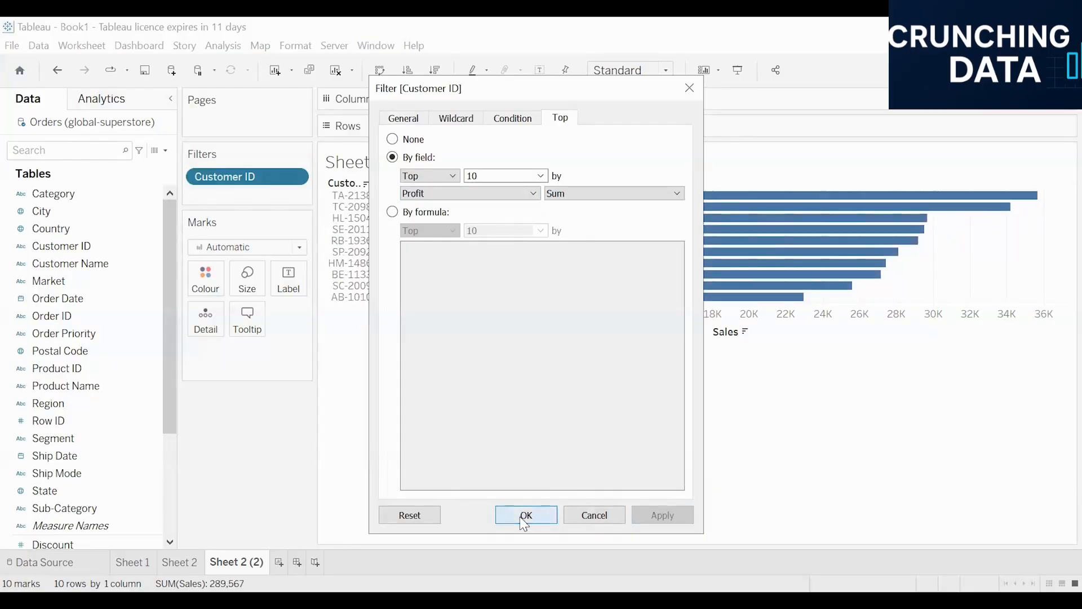
click(540, 522)
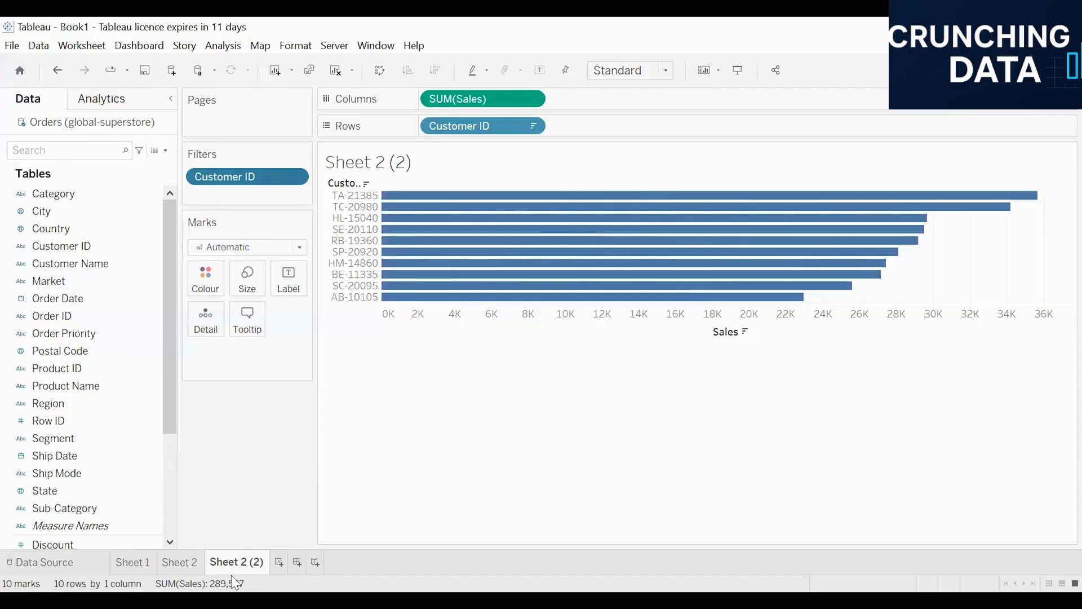
Step: Create a dashboard with Automatic size and place Sheet 2 above Sheet 2 (2) on it
click(181, 562)
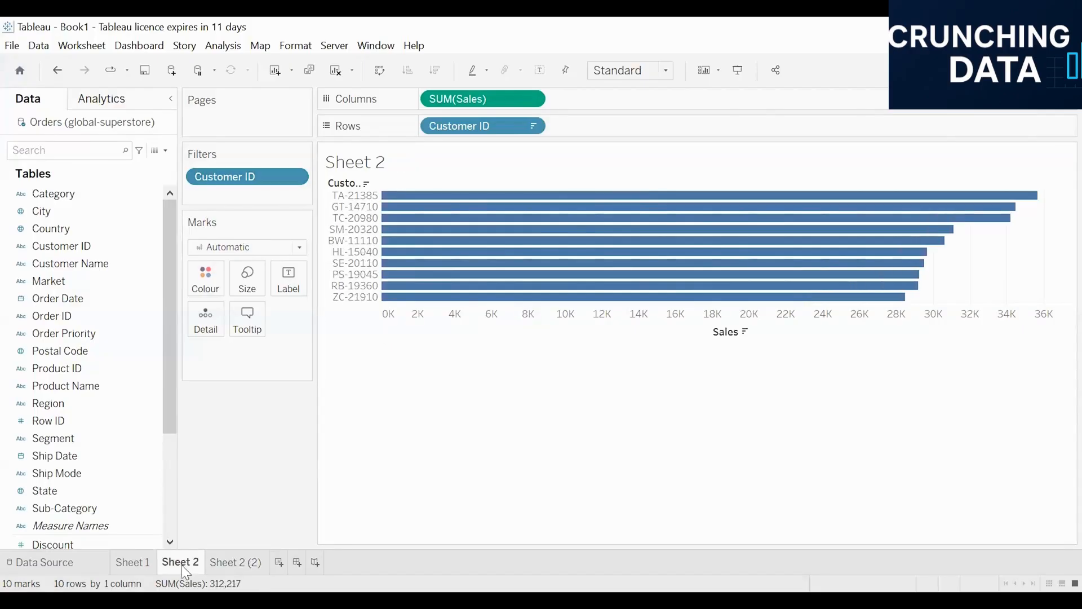
click(218, 562)
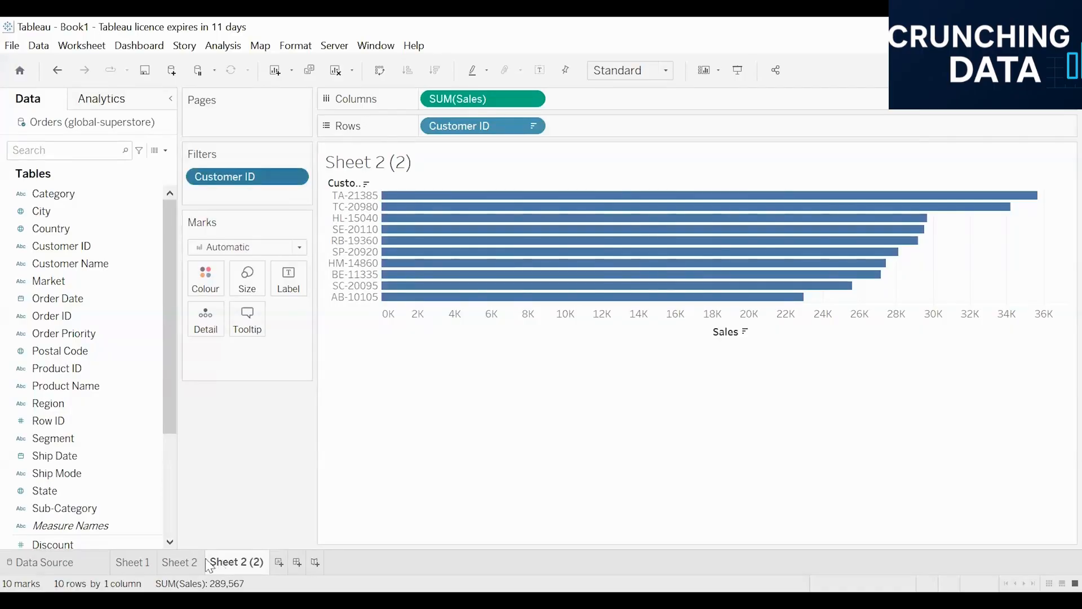
click(294, 561)
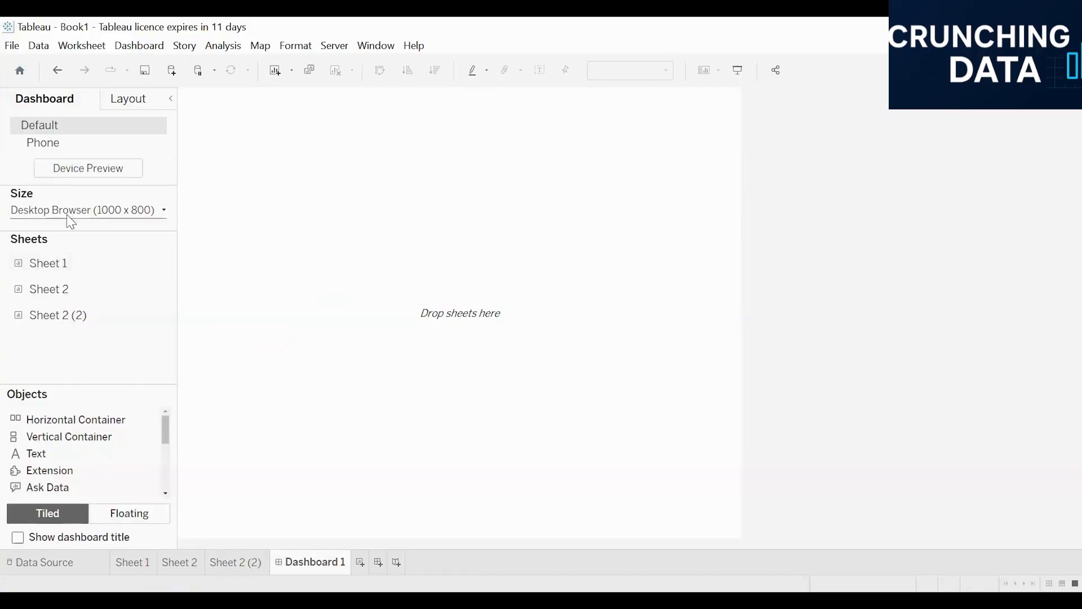
click(67, 213)
click(57, 235)
click(54, 265)
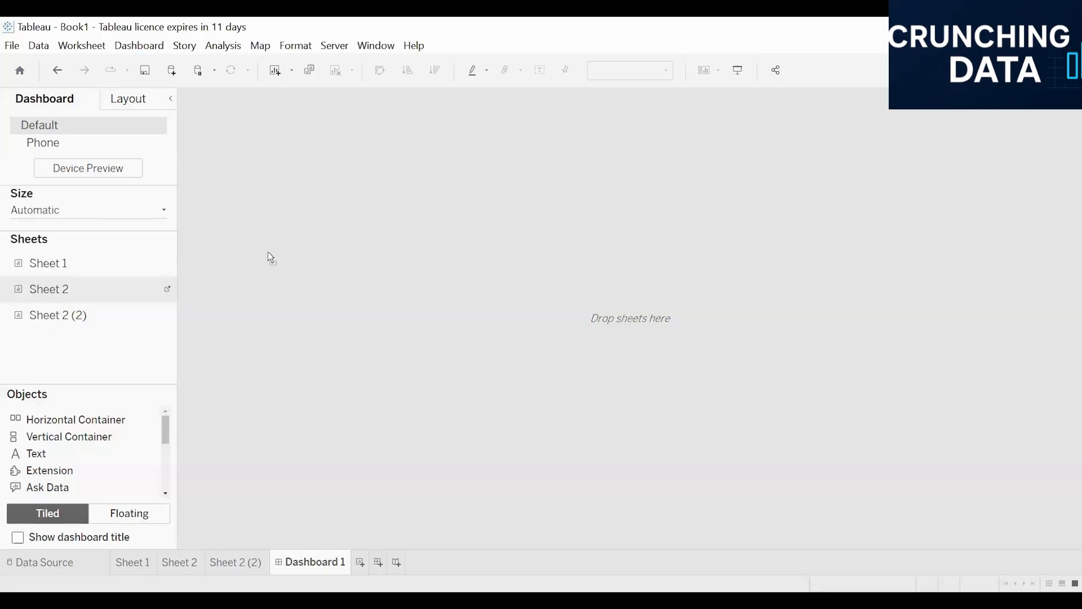
double_click(49, 289)
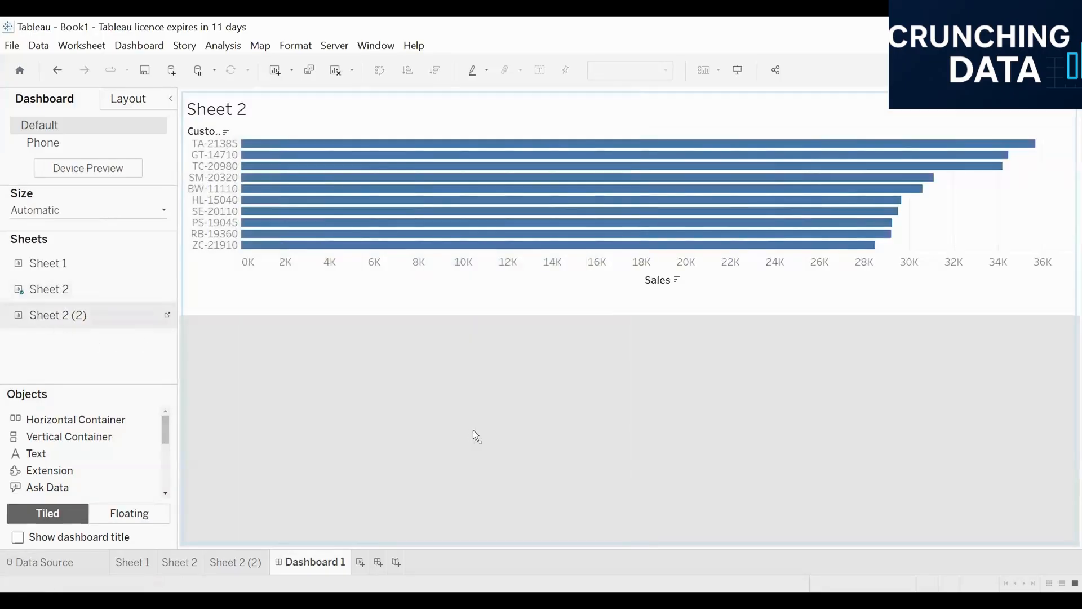
drag(472, 430, 474, 431)
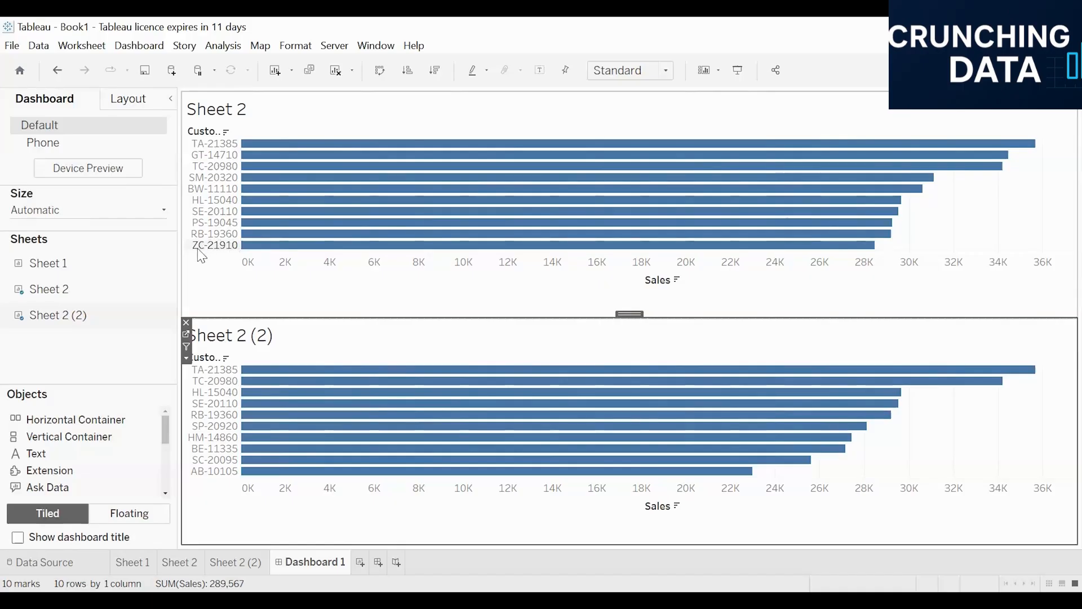
Step: Compare the sales of the lowest-ranked customers in the two dashboard charts, and return to Sheet 2
mouse_move(248, 257)
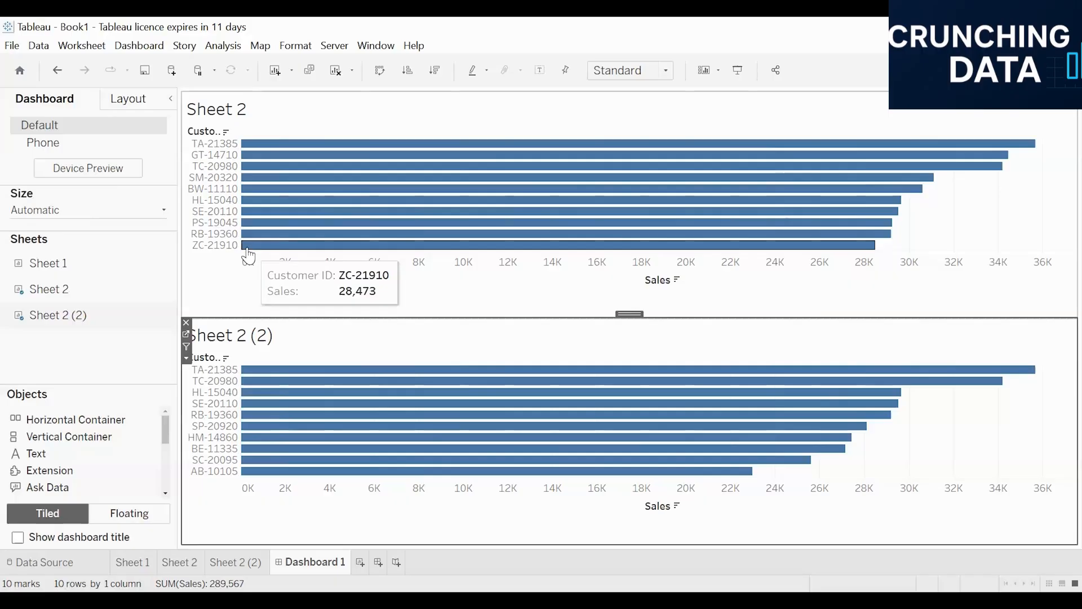
mouse_move(250, 476)
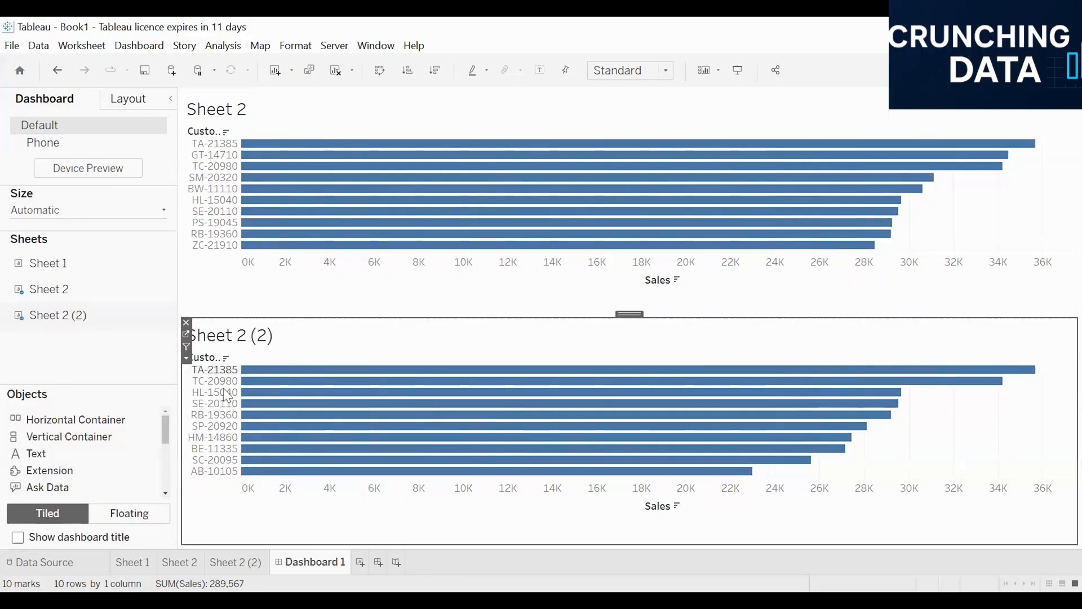
mouse_move(388, 467)
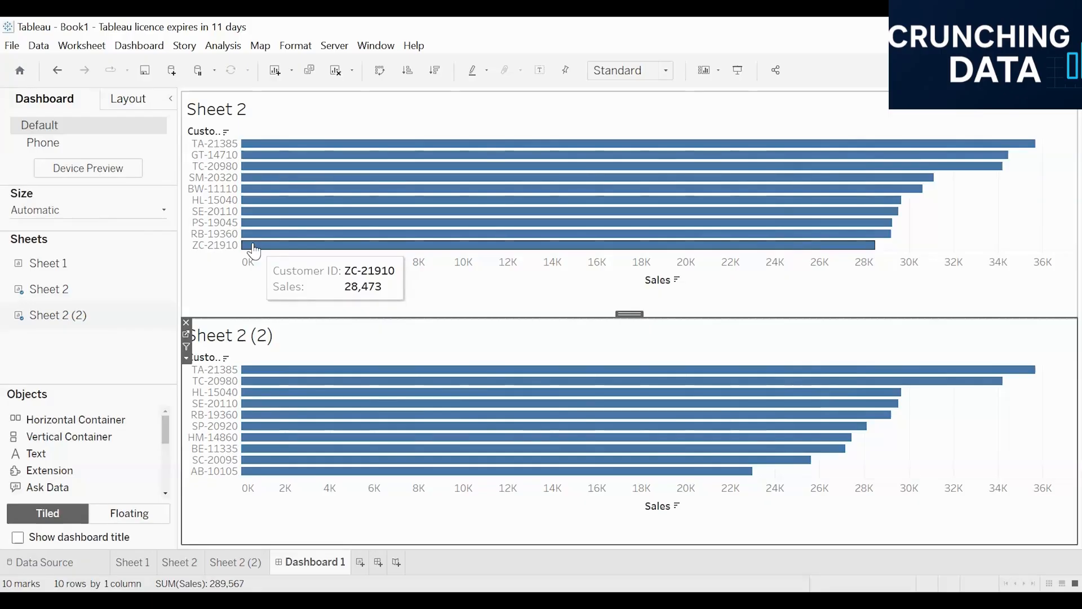
click(178, 562)
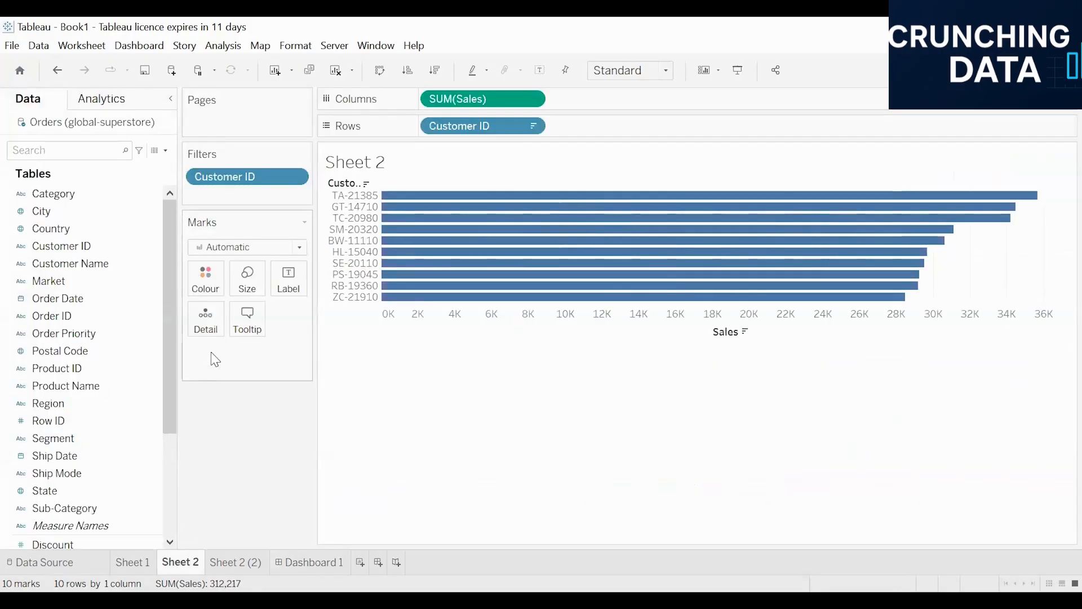